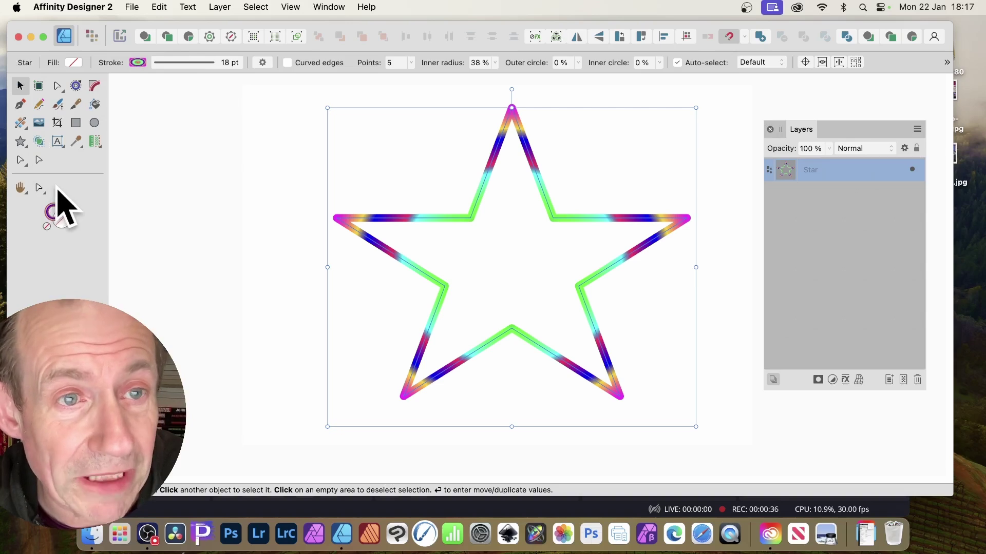
# Give the star 15 points, a 39% inner radius and a 76% outer circle for looping petals
pyautogui.click(413, 63)
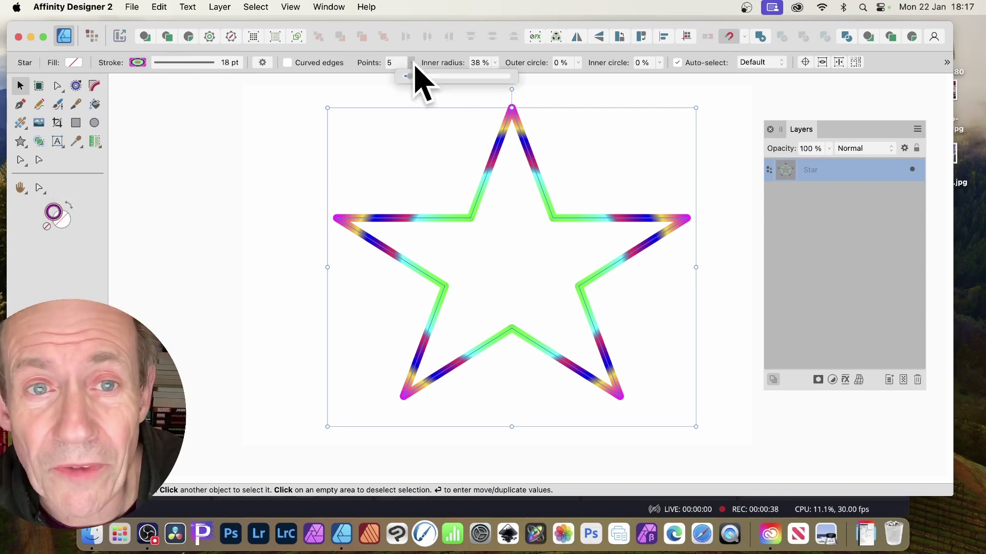
pyautogui.moveTo(415, 67); pyautogui.dragTo(435, 77)
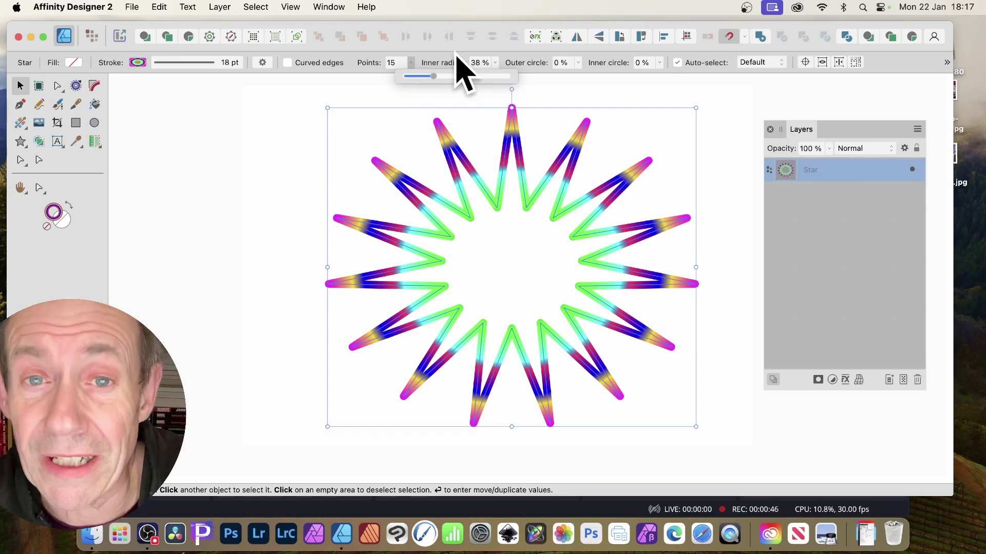
pyautogui.click(495, 63)
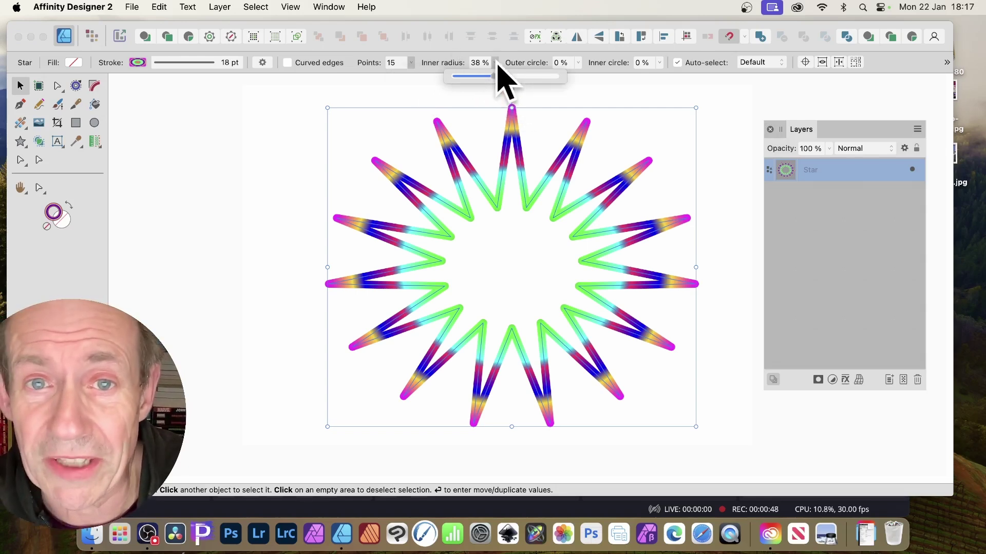
pyautogui.moveTo(494, 76)
pyautogui.mouseDown()
pyautogui.moveTo(521, 75)
pyautogui.moveTo(470, 77)
pyautogui.moveTo(495, 77)
pyautogui.mouseUp()
pyautogui.click(578, 63)
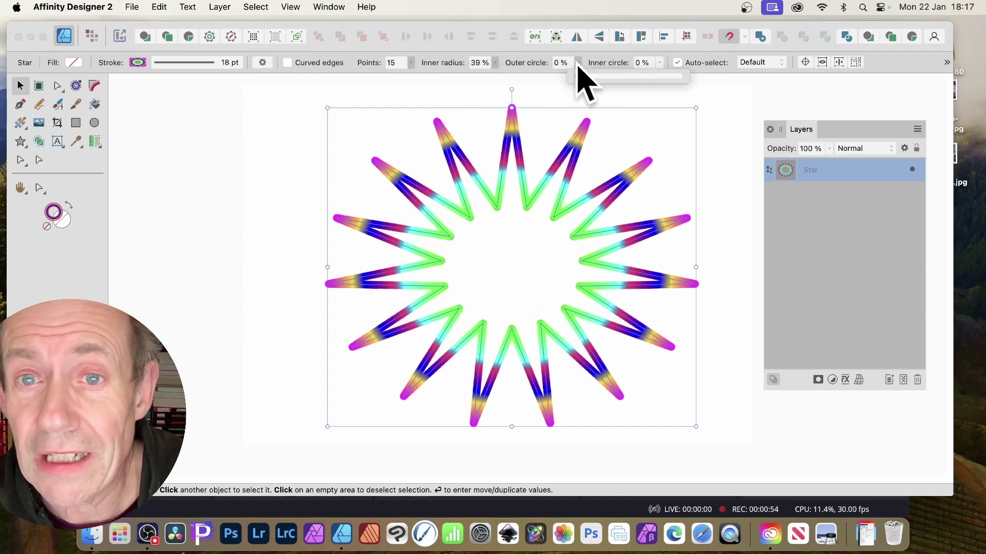
pyautogui.moveTo(579, 76); pyautogui.dragTo(653, 85)
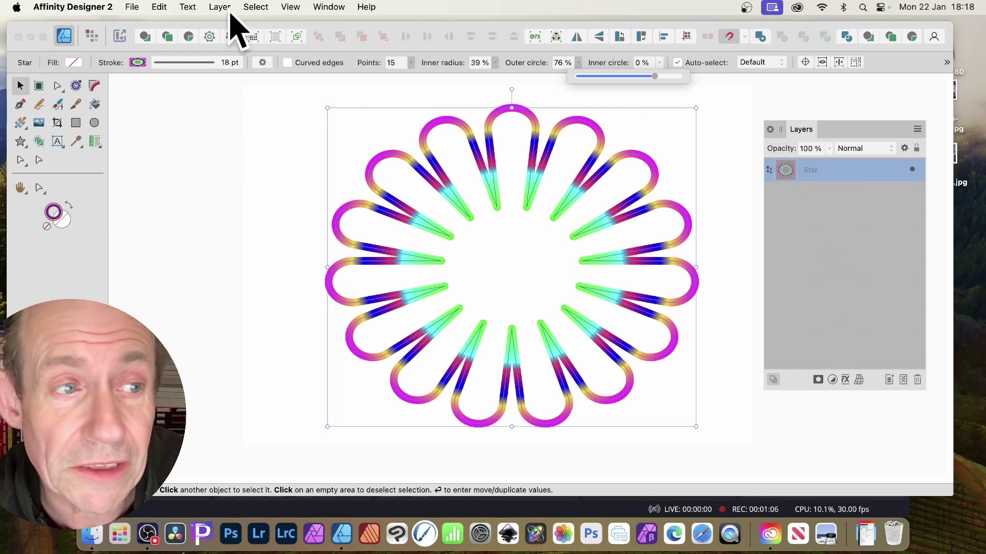
# With the Fill tool on Stroke, delete the green stop from the outline's rainbow gradient
pyautogui.click(22, 123)
pyautogui.click(23, 123)
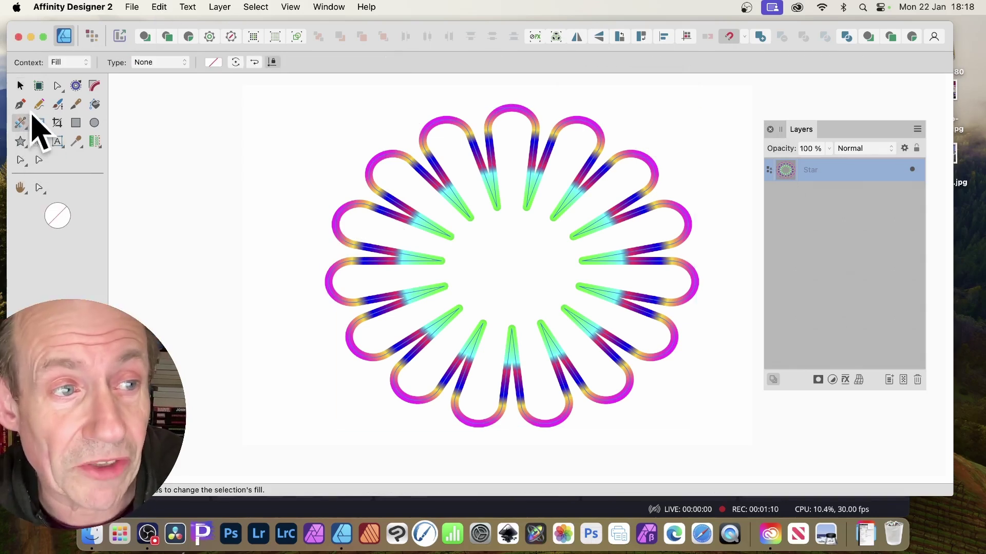
pyautogui.click(61, 62)
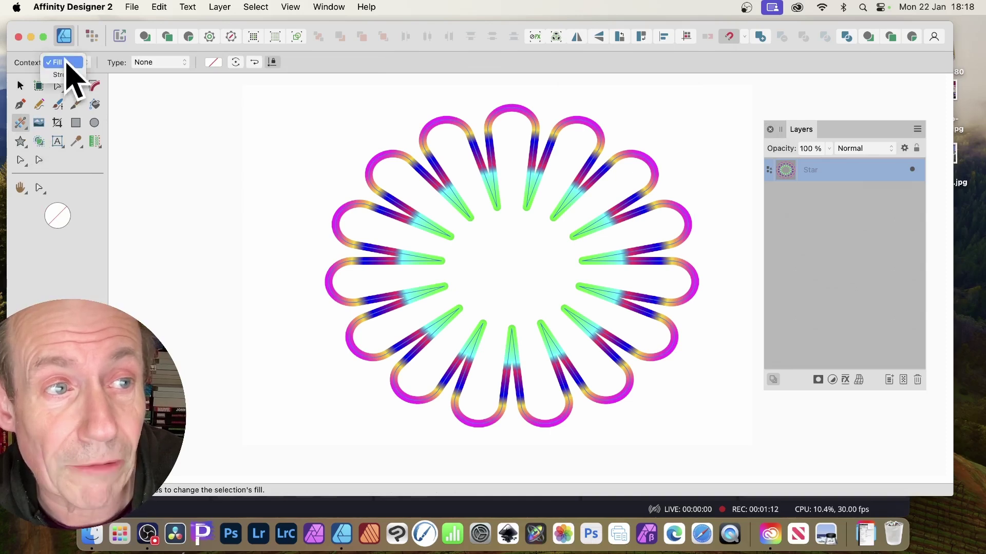
pyautogui.click(65, 75)
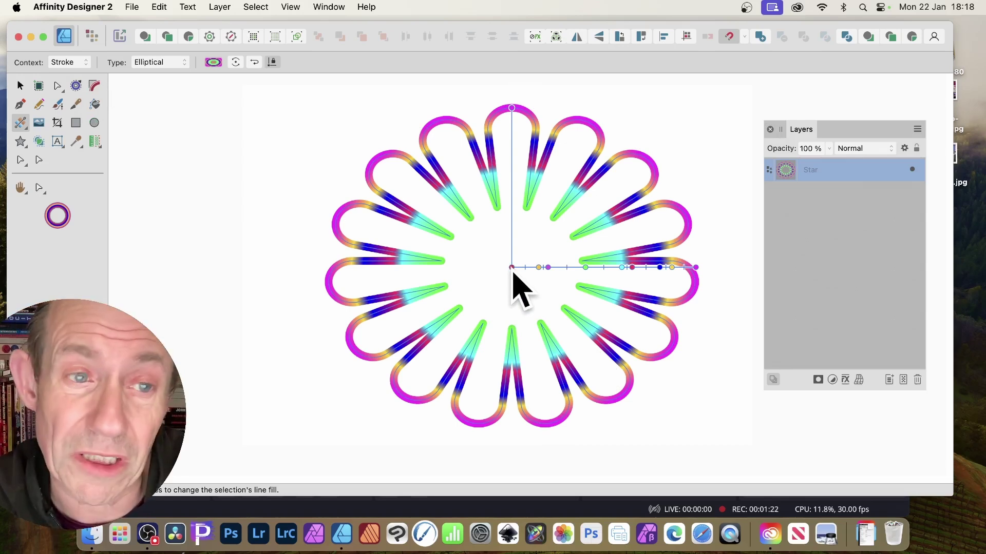
pyautogui.click(213, 62)
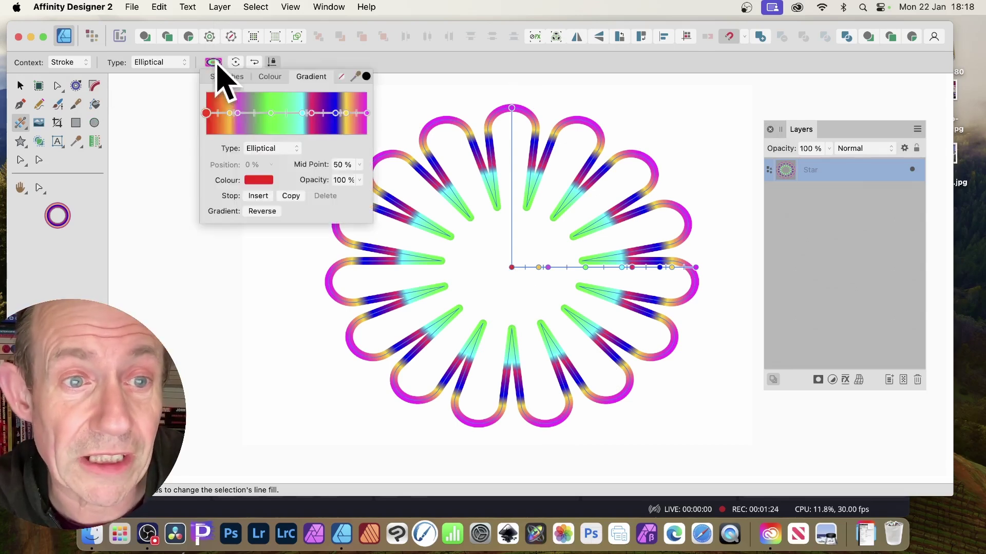
pyautogui.click(269, 114)
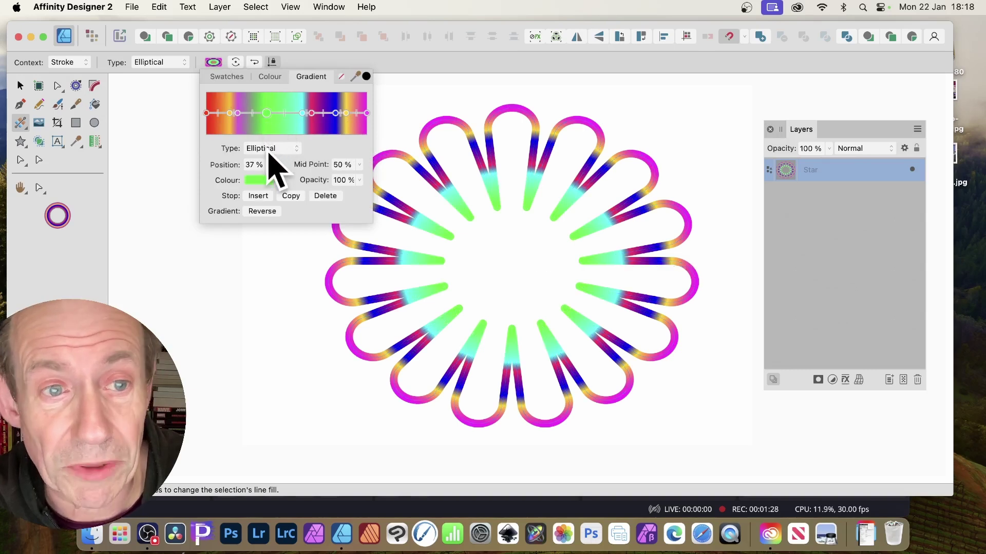
pyautogui.moveTo(268, 113); pyautogui.dragTo(264, 114)
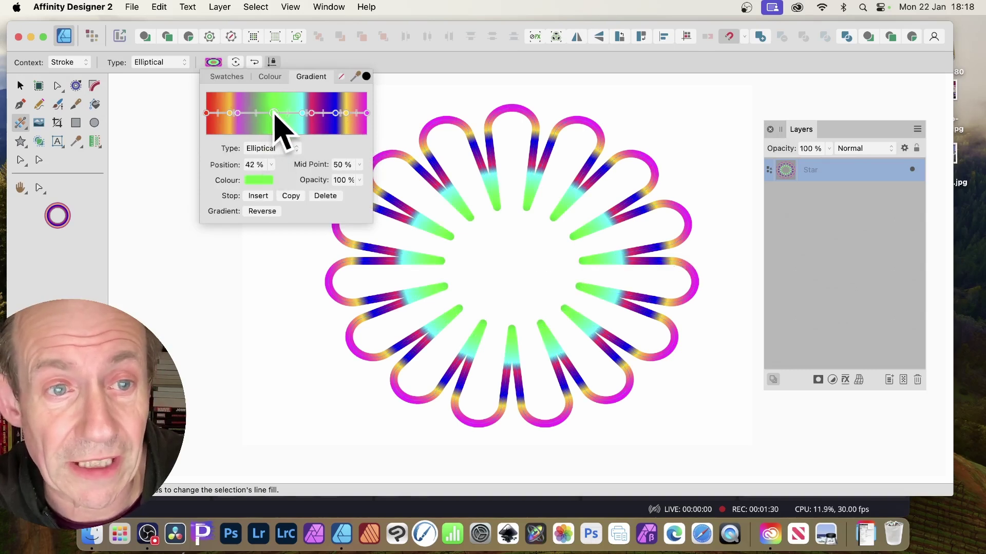
pyautogui.click(324, 196)
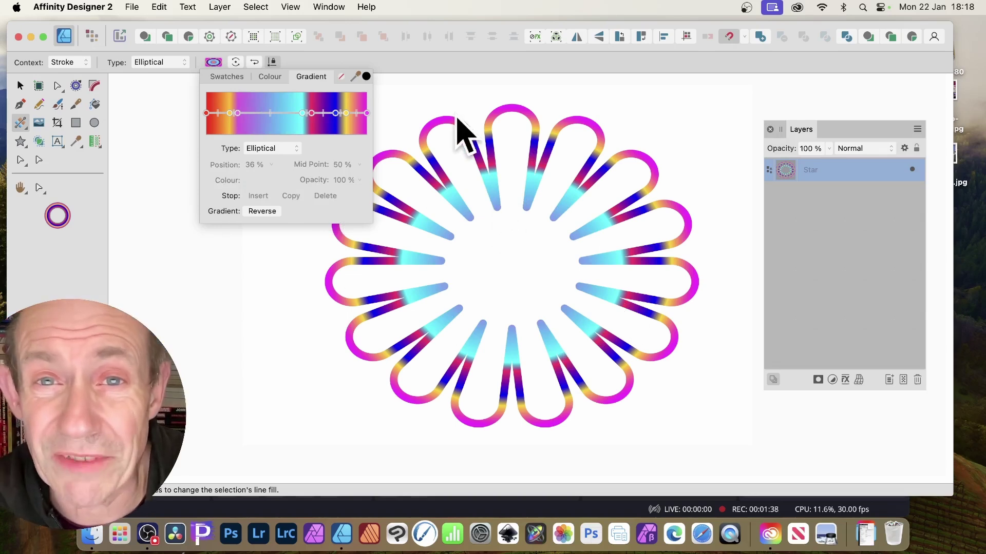
pyautogui.click(433, 61)
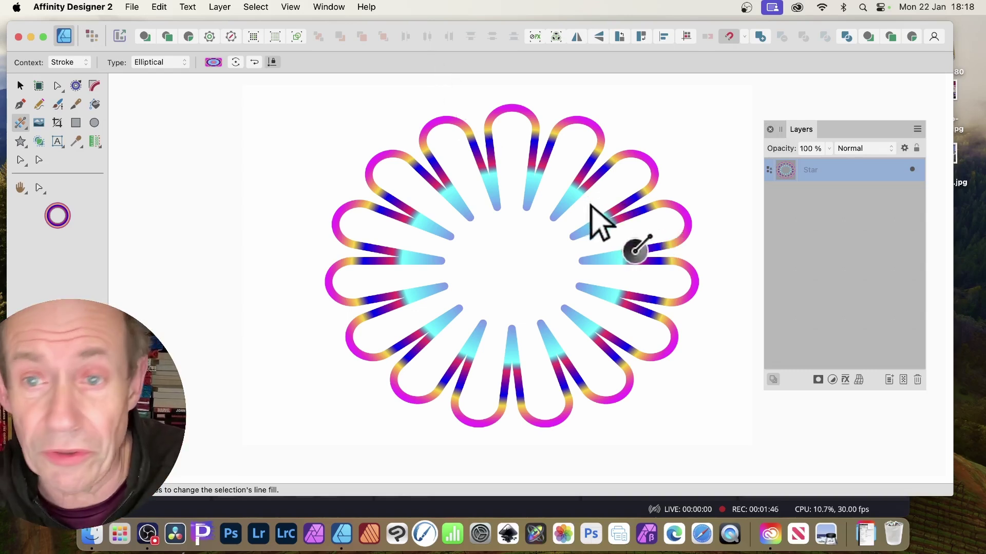
pyautogui.moveTo(832, 129); pyautogui.dragTo(780, 90)
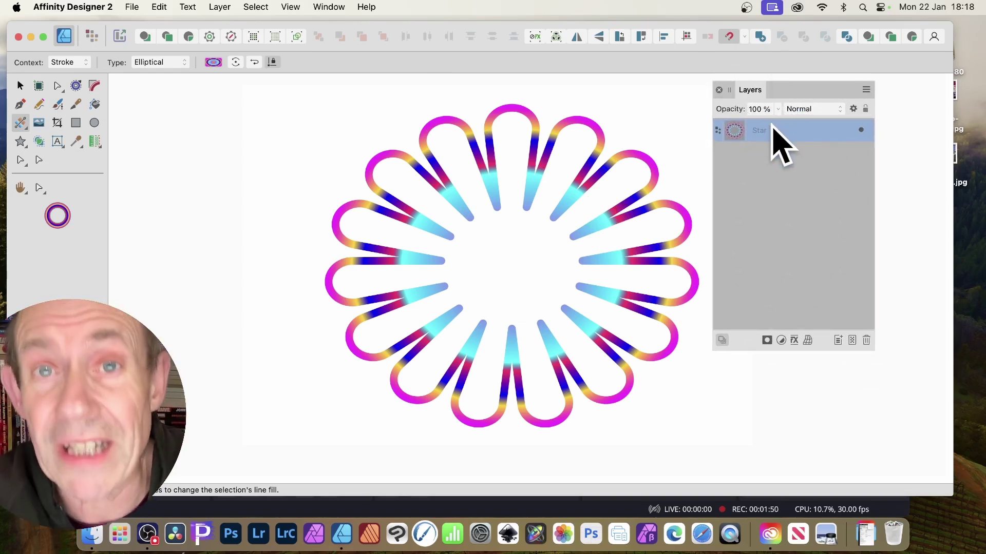
# Open the star's Layer Effects dialog with the fx button in the Layers panel
pyautogui.click(795, 341)
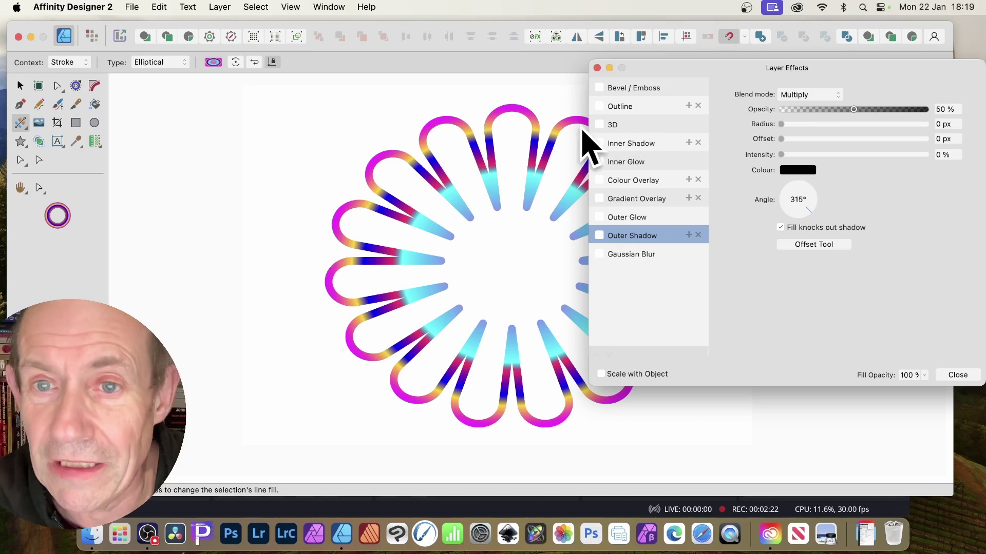
# Enable the 3D effect and enlarge its radius for rounder tubes
pyautogui.click(600, 125)
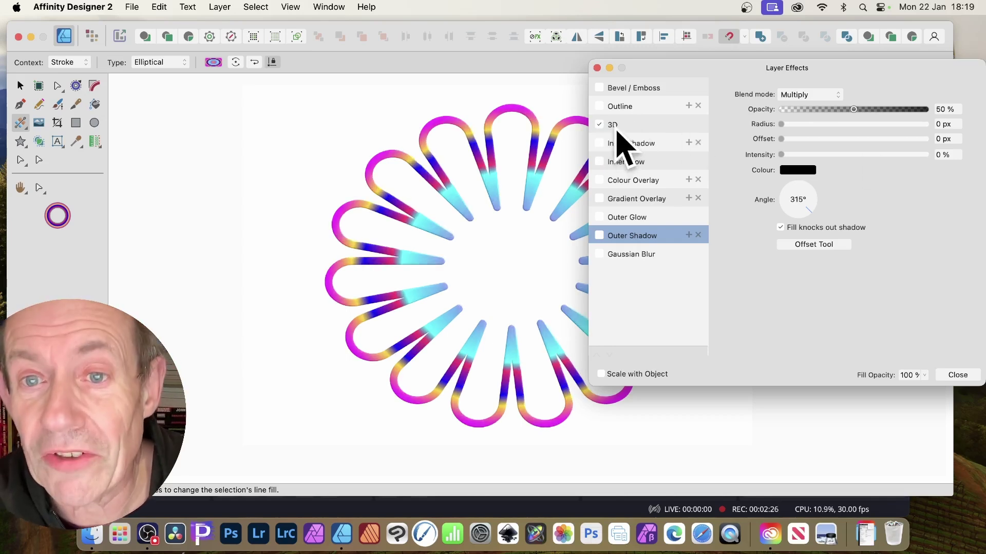
pyautogui.click(622, 125)
pyautogui.moveTo(876, 95)
pyautogui.mouseDown()
pyautogui.moveTo(854, 95)
pyautogui.moveTo(878, 95)
pyautogui.mouseUp()
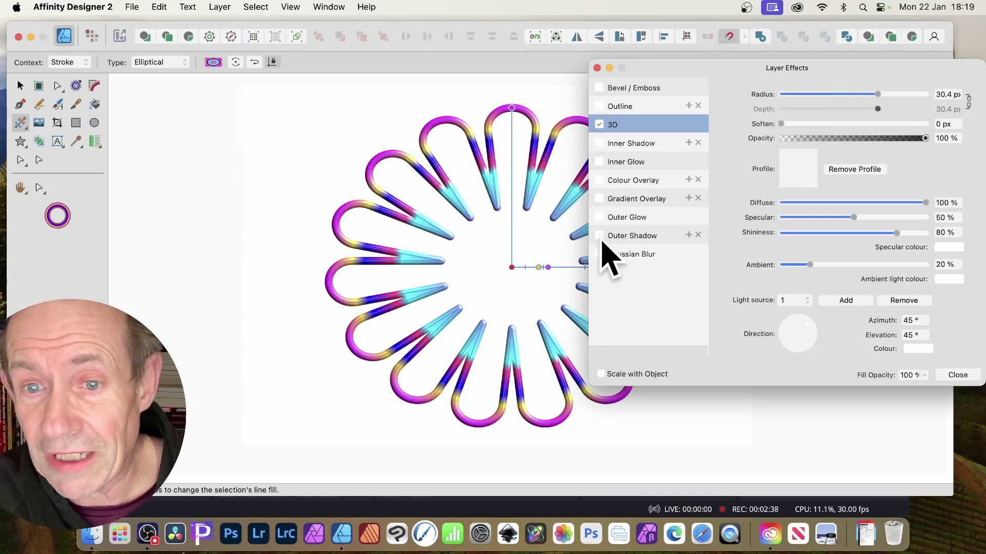
# Add an outer shadow with 15.1 px radius, 17 px offset and 57% intensity, then close
pyautogui.click(623, 236)
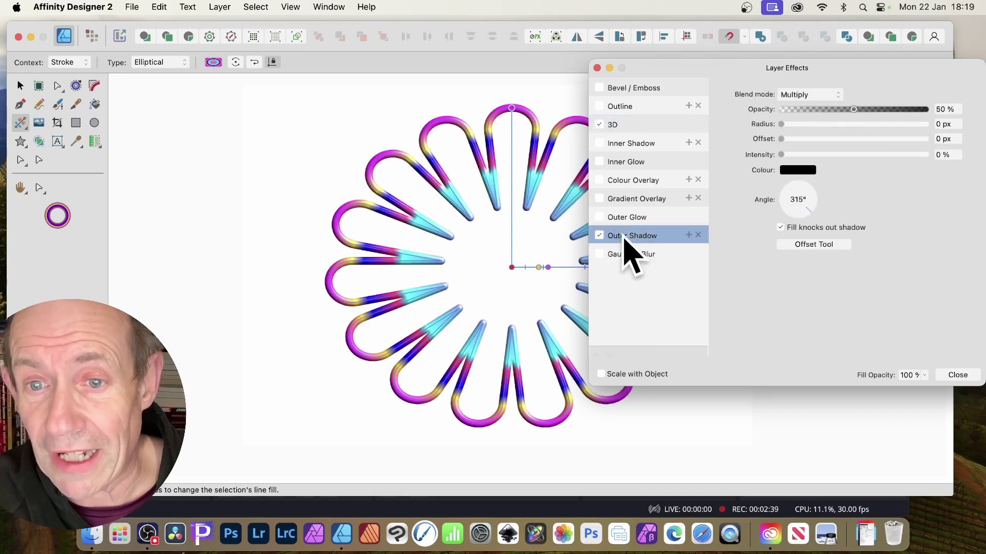
pyautogui.click(852, 124)
pyautogui.click(855, 138)
pyautogui.click(855, 139)
pyautogui.click(864, 154)
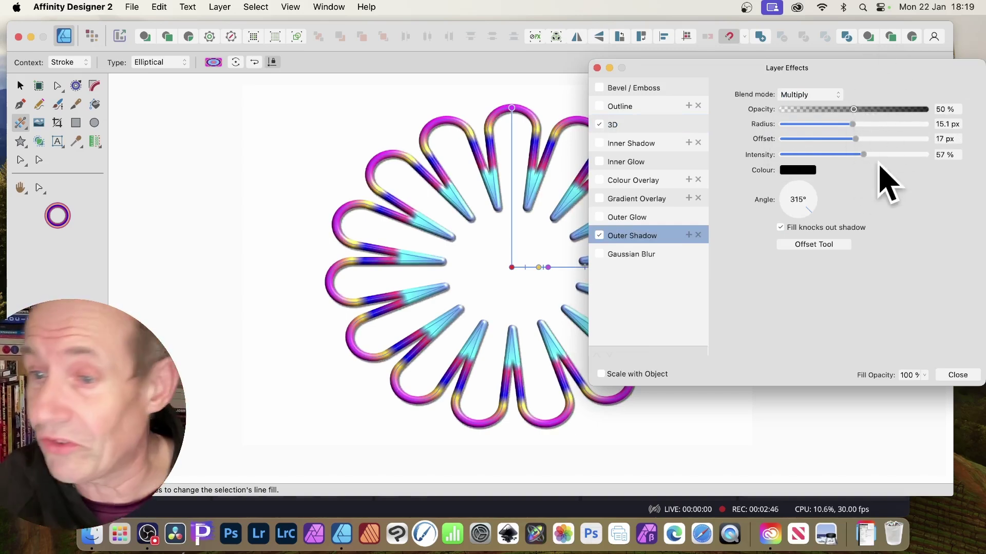
pyautogui.click(959, 376)
# With the Move tool active, set the star's Inner circle slider to 22%
pyautogui.click(20, 85)
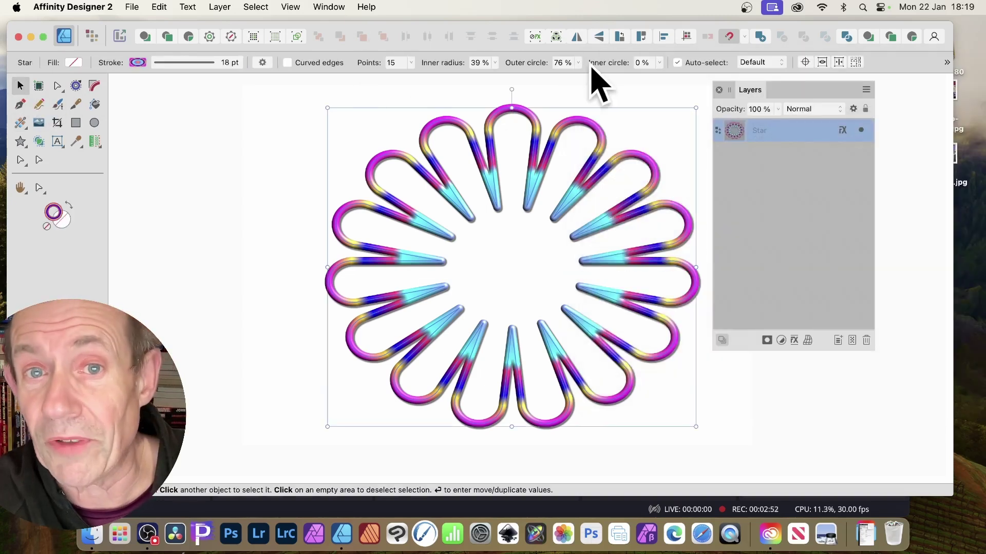
pyautogui.click(659, 62)
pyautogui.moveTo(658, 76); pyautogui.dragTo(684, 80)
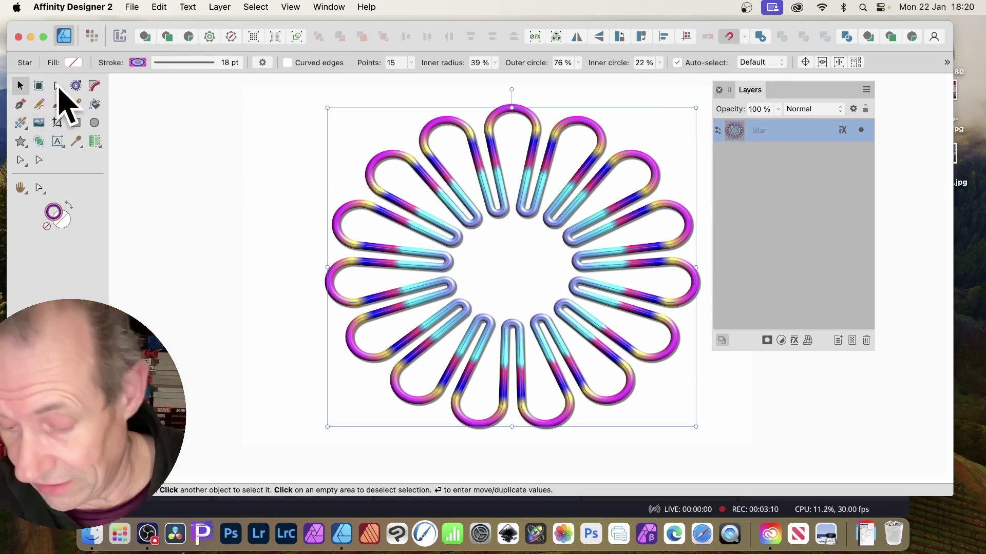
# Open Move/Duplicate, enable duplication, and raise the number of copies to 9
pyautogui.press('Return')
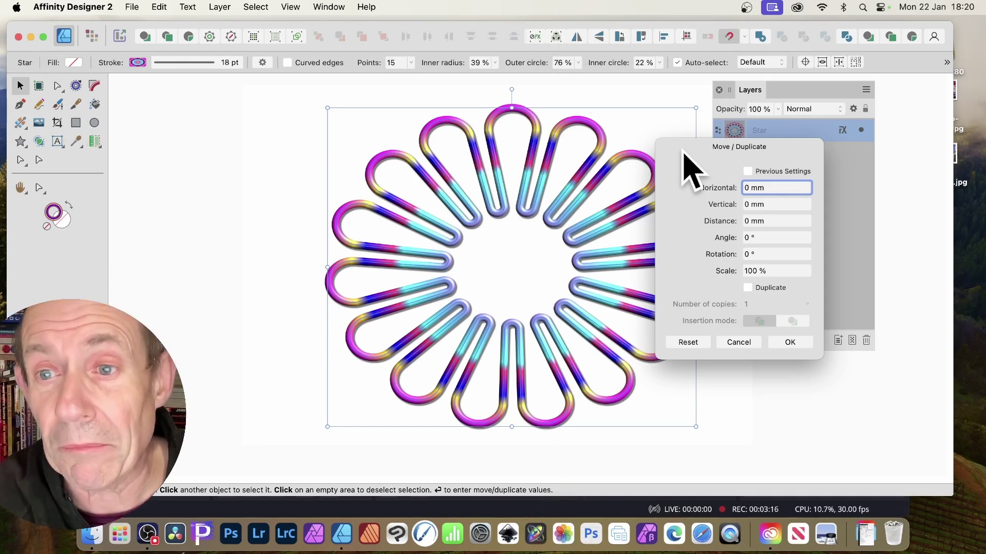
pyautogui.moveTo(688, 167); pyautogui.dragTo(708, 150)
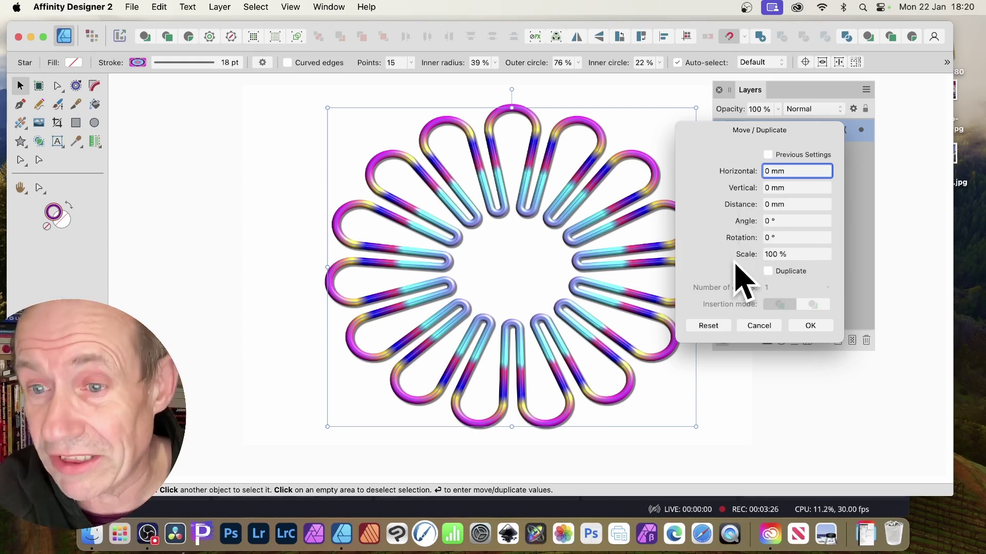
pyautogui.click(768, 272)
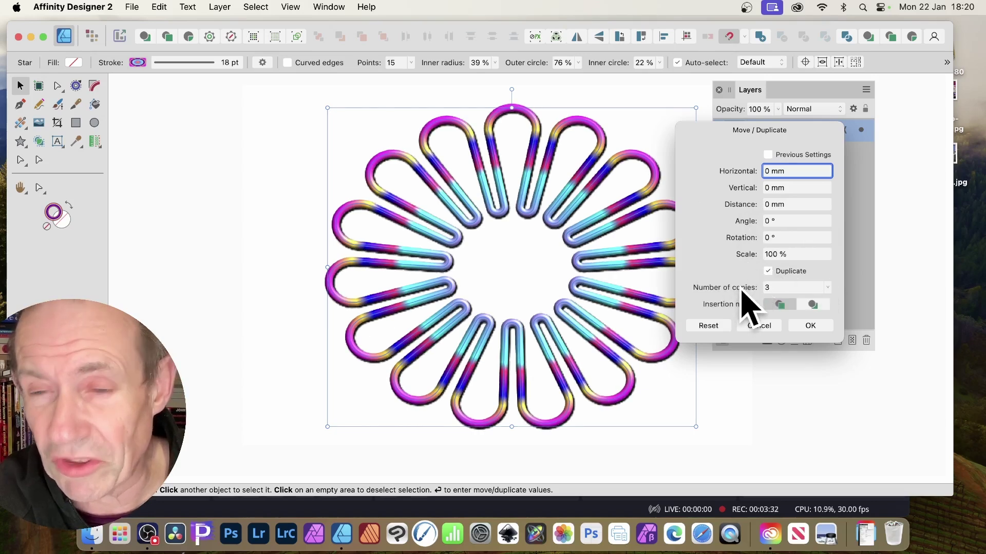
pyautogui.scroll(1, 739, 302)
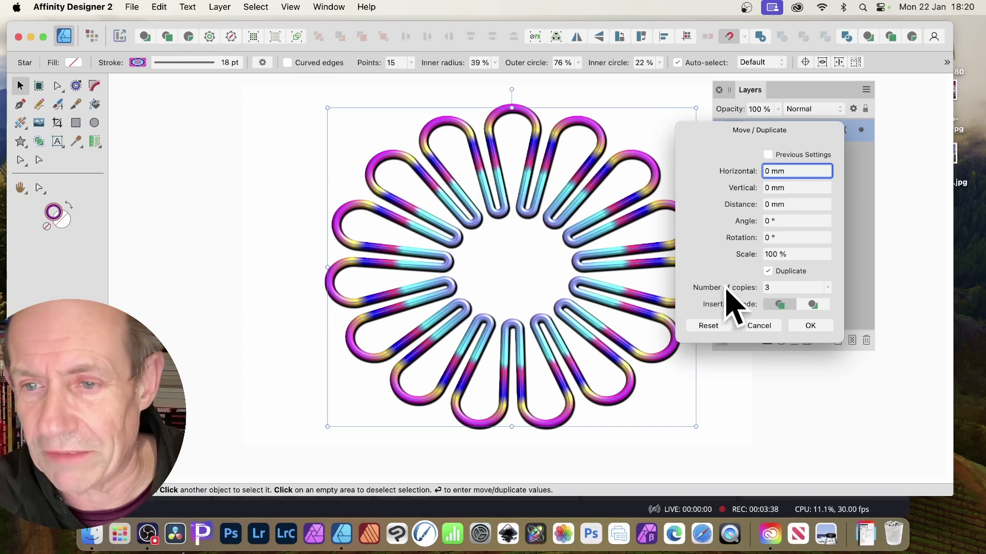
pyautogui.scroll(5, 731, 300)
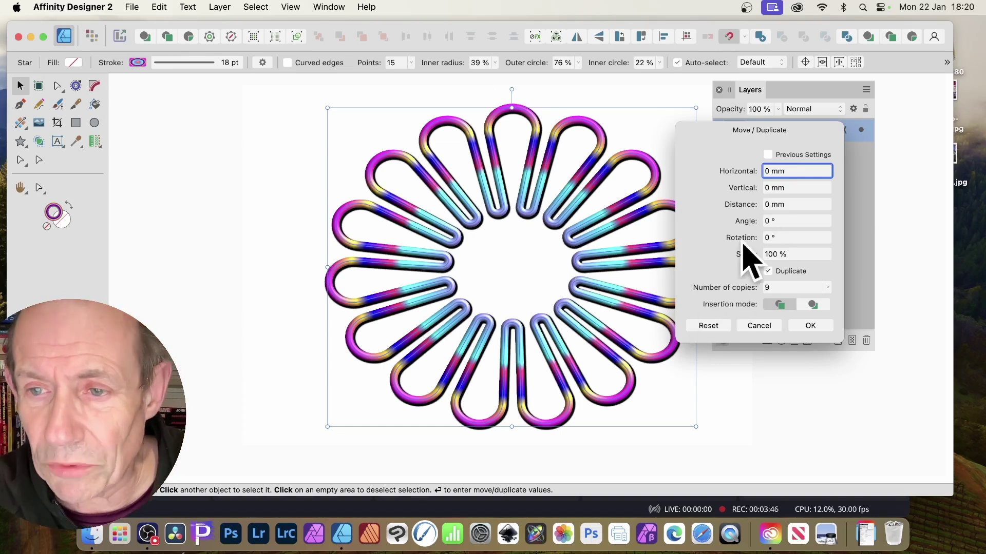
# Scrub the per-copy Scale value and raise the number of copies to 18
pyautogui.moveTo(749, 253); pyautogui.dragTo(746, 258)
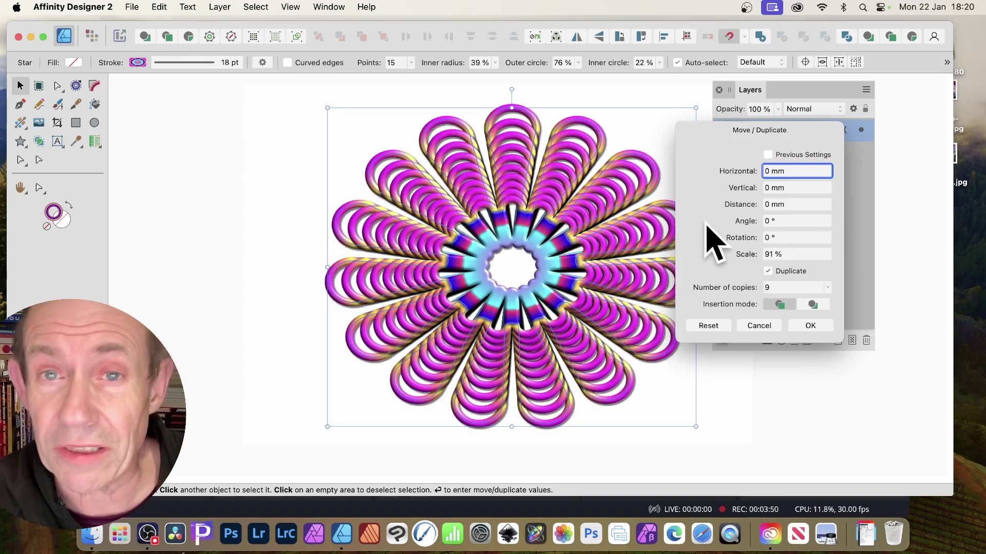
pyautogui.moveTo(745, 258); pyautogui.dragTo(756, 259)
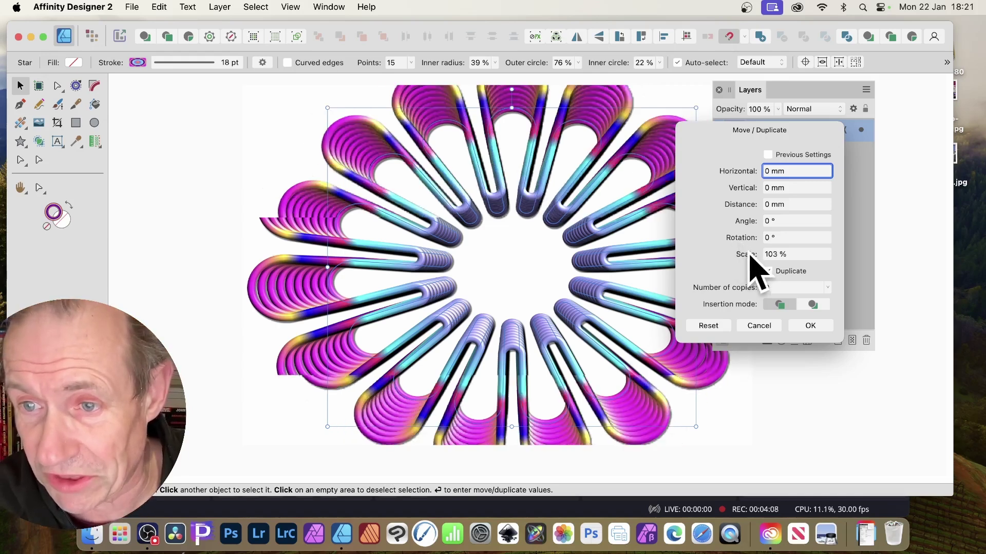
pyautogui.scroll(1, 740, 287)
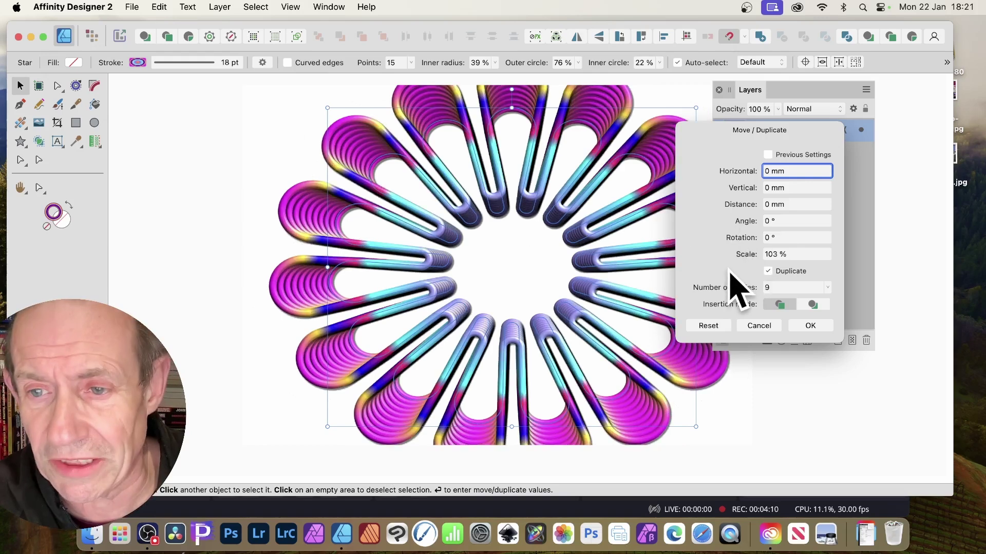
pyautogui.scroll(5, 731, 294)
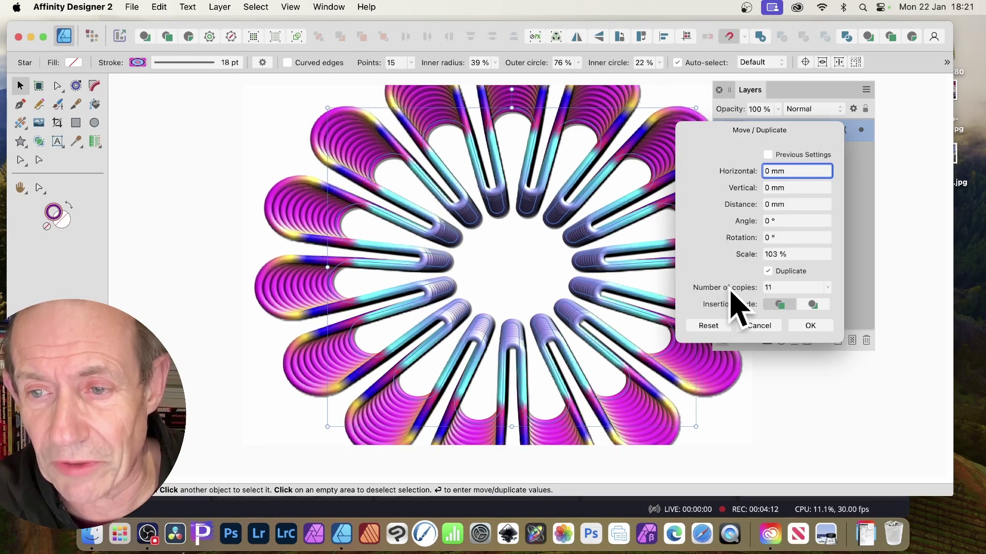
pyautogui.scroll(3, 734, 303)
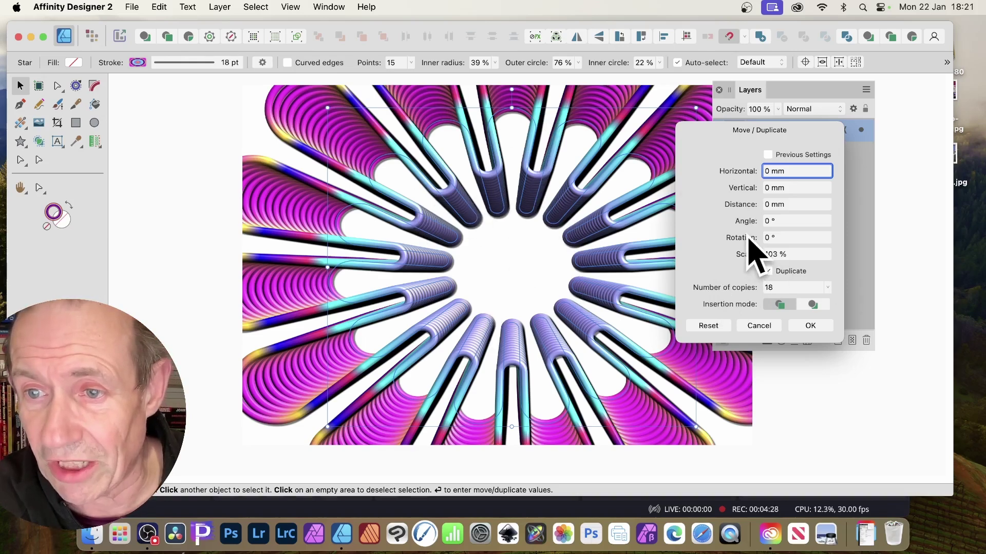
pyautogui.scroll(1, 748, 238)
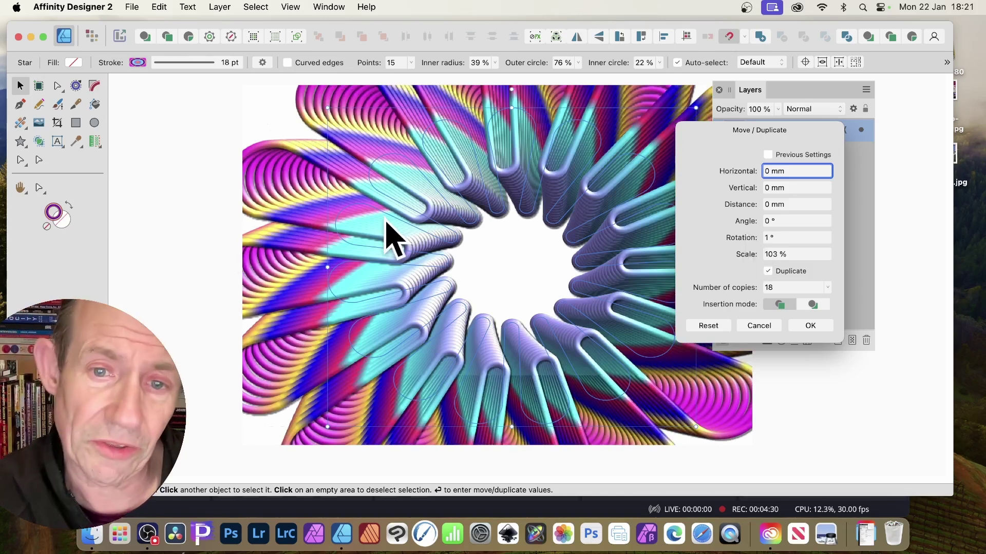
pyautogui.scroll(1, 748, 239)
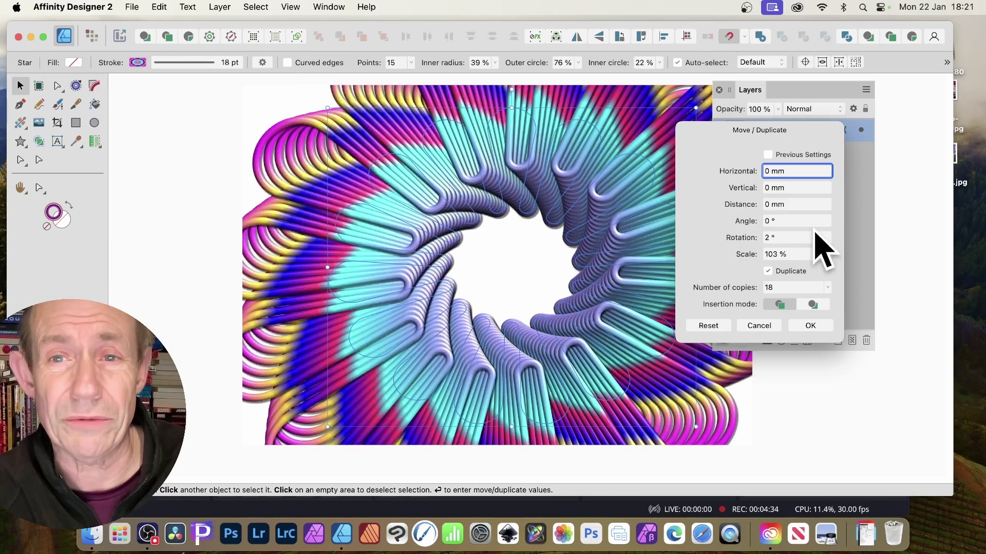
# Set 2.3° rotation and 104% scale per copy, then create the duplicates
pyautogui.click(796, 237)
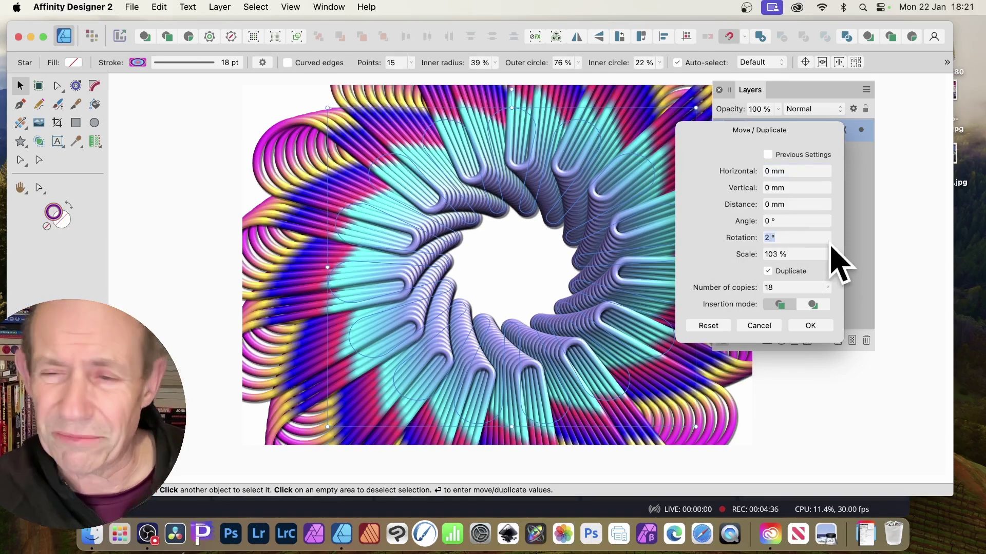
pyautogui.write('2.3')
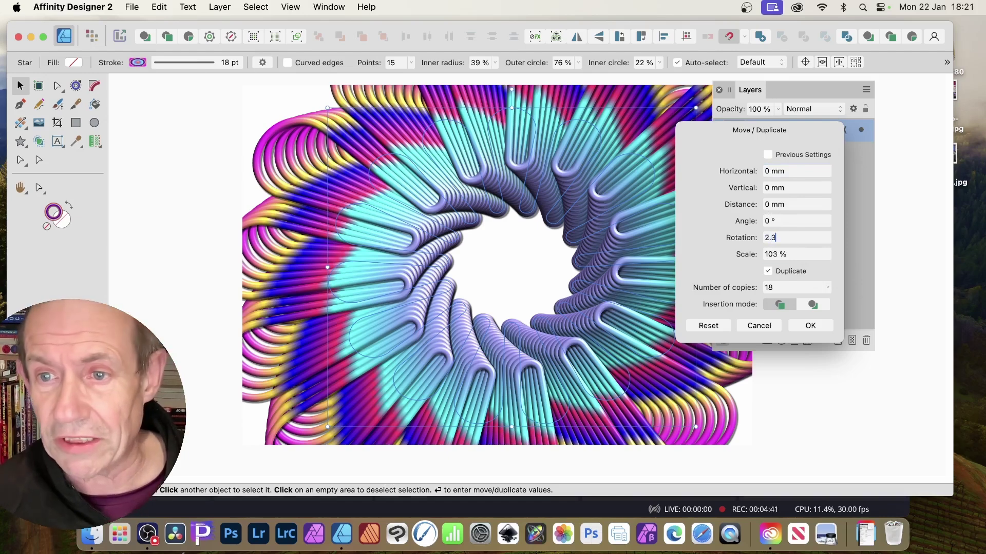
pyautogui.press('Tab')
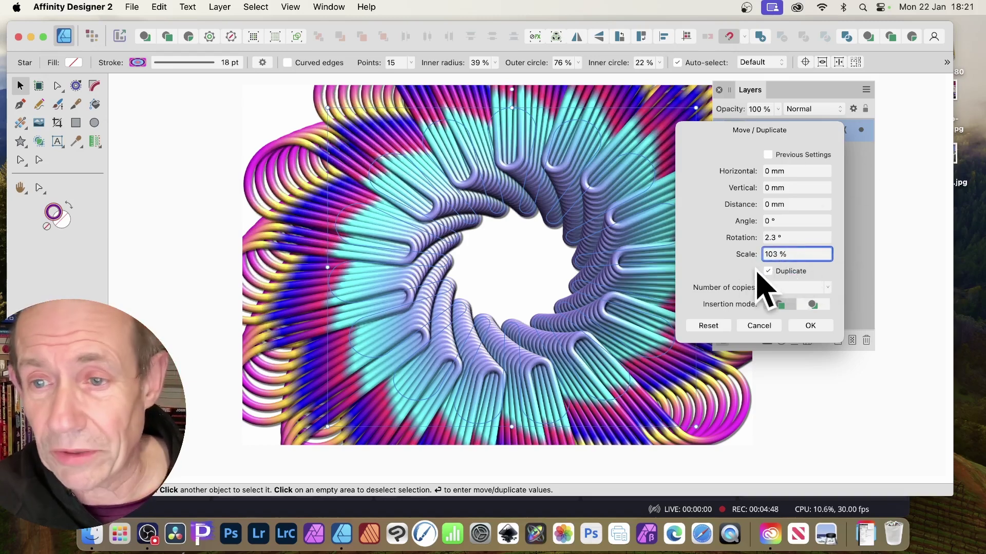
pyautogui.click(797, 254)
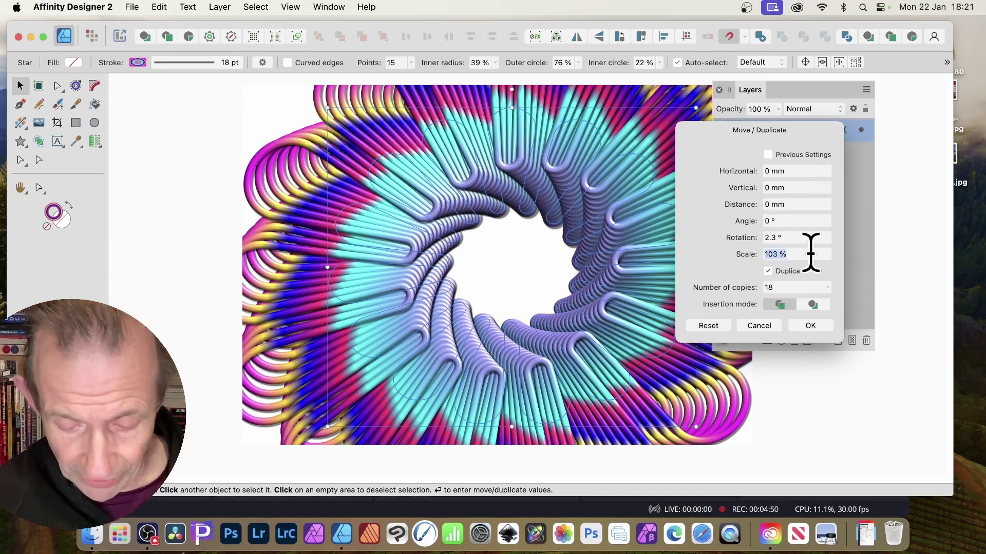
pyautogui.write('104')
pyautogui.press('Tab')
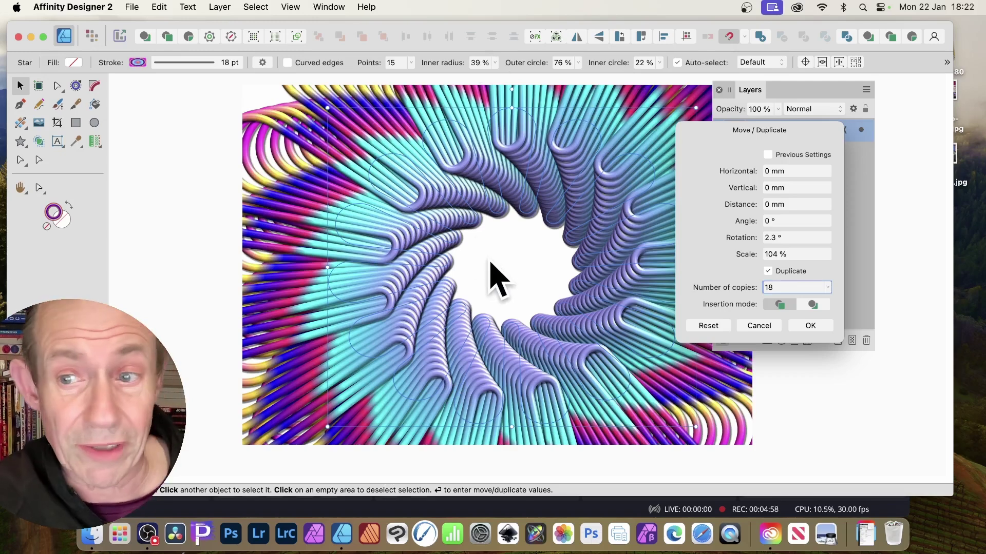
pyautogui.click(815, 327)
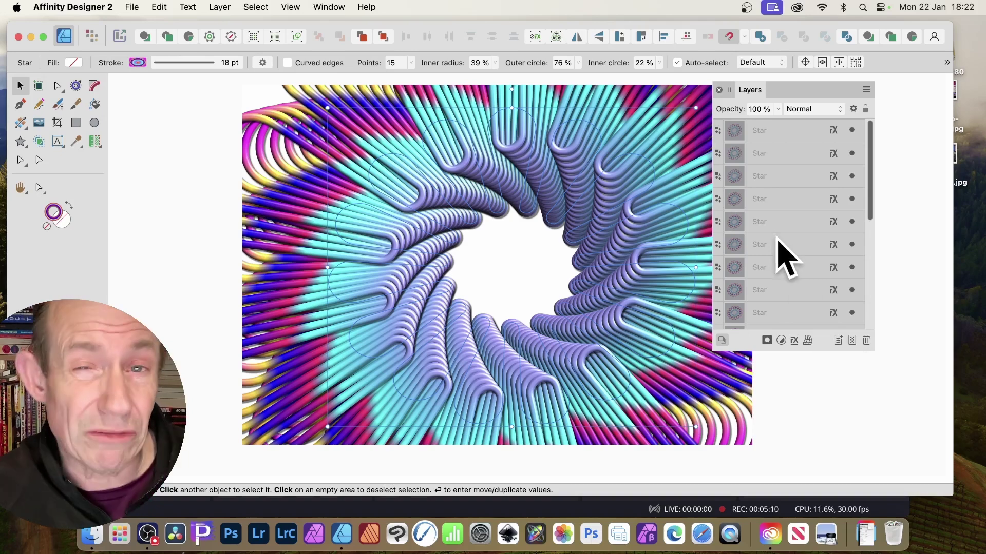
# Select the top Star layer and Shift-select down to the last of the 19 Star layers
pyautogui.click(797, 132)
pyautogui.scroll(-5, 831, 285)
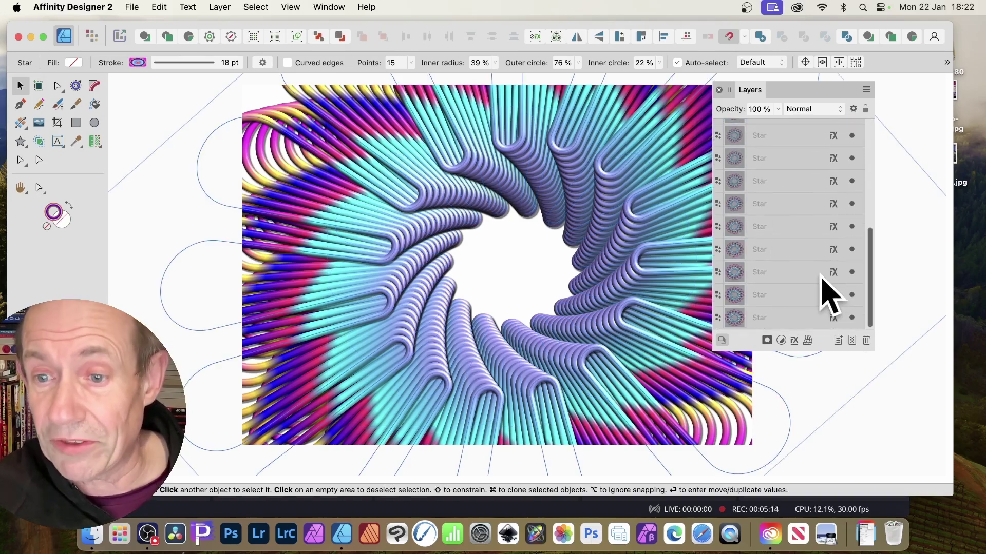
pyautogui.keyDown('shift'); pyautogui.click(768, 322); pyautogui.keyUp('shift')
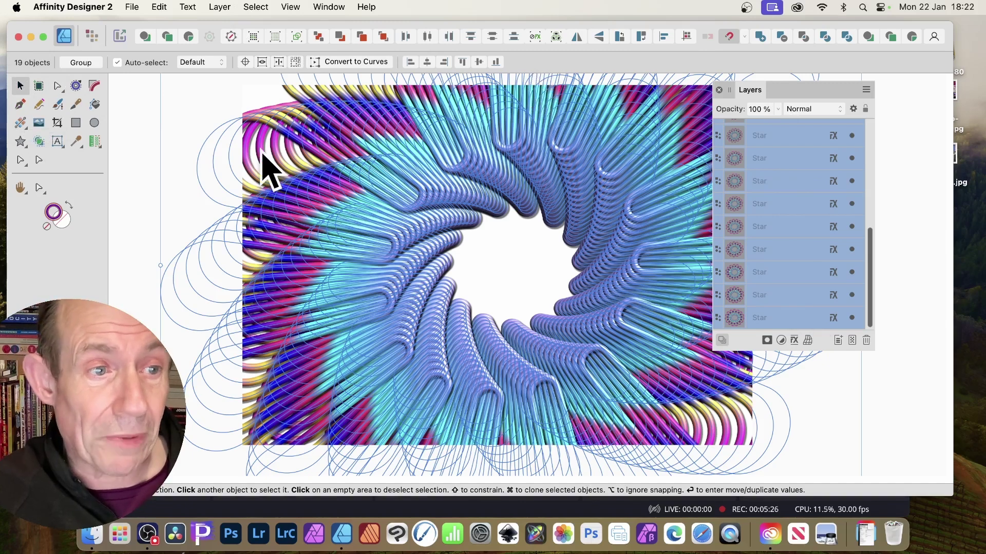
# With the Star tool, raise every star's Points slider from 15 to 23
pyautogui.click(22, 144)
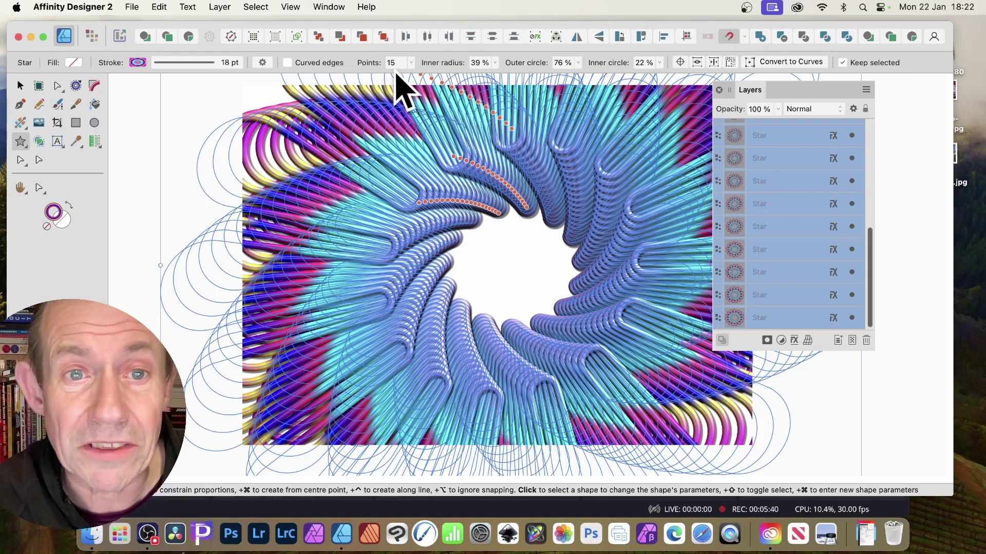
pyautogui.click(411, 62)
pyautogui.moveTo(414, 76); pyautogui.dragTo(428, 77)
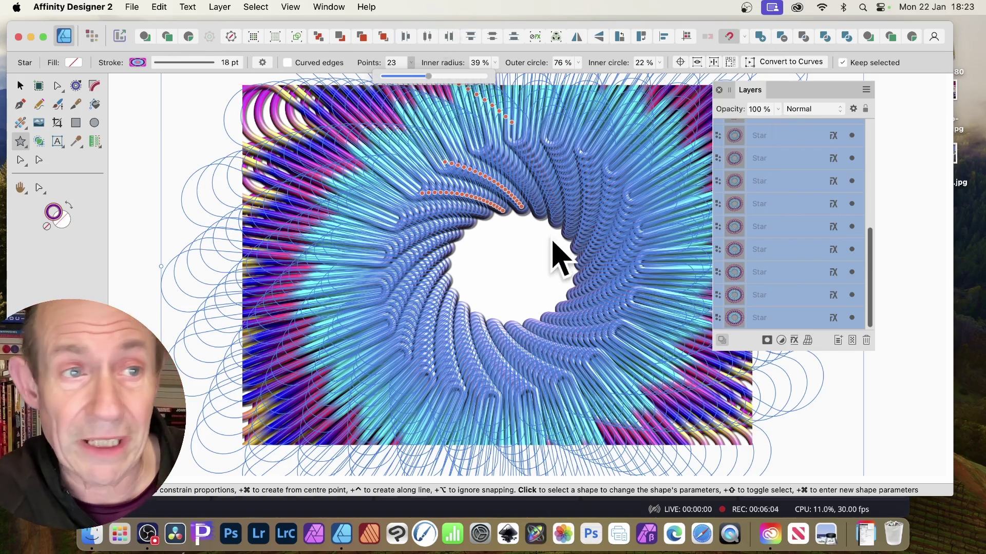
pyautogui.click(132, 8)
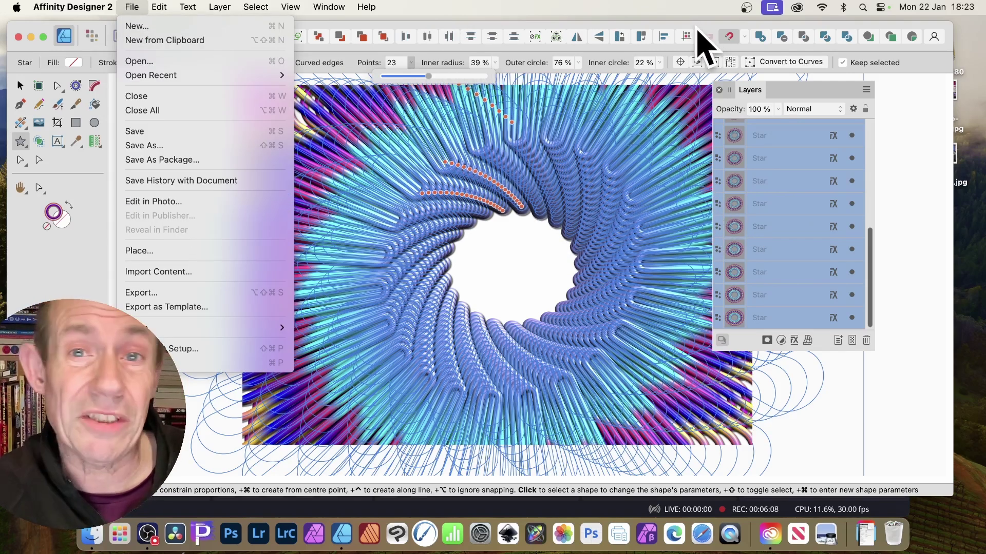
# Dismiss the File menu, then set all stars to 81% outer circle and 31% inner circle
pyautogui.click(718, 41)
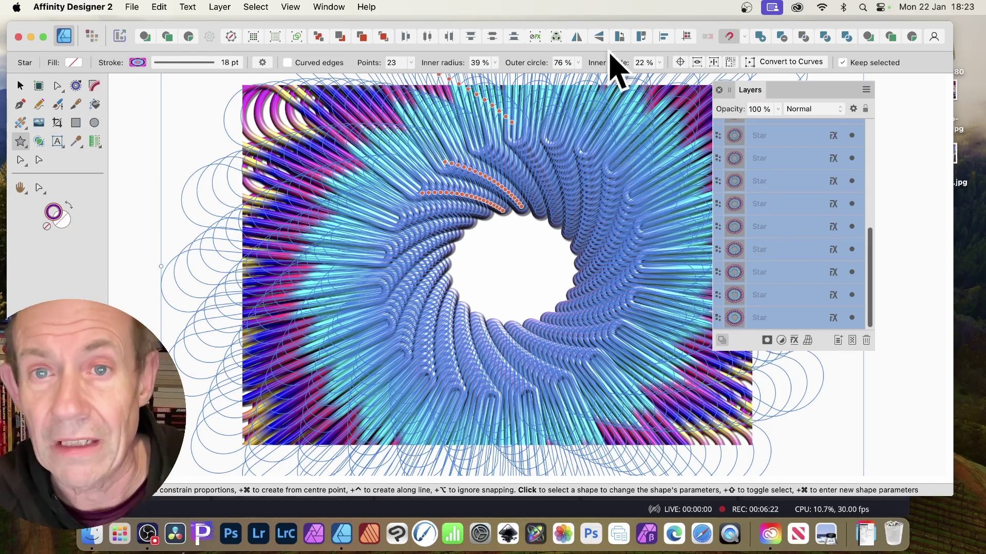
pyautogui.click(578, 62)
pyautogui.moveTo(580, 76)
pyautogui.mouseDown()
pyautogui.moveTo(570, 76)
pyautogui.moveTo(584, 76)
pyautogui.mouseUp()
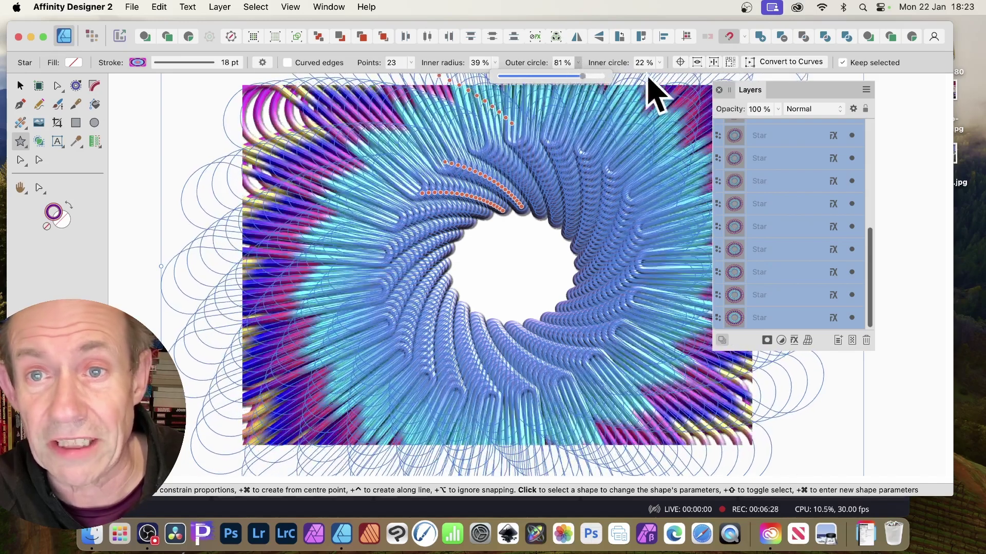
pyautogui.click(659, 62)
pyautogui.moveTo(663, 76); pyautogui.dragTo(670, 76)
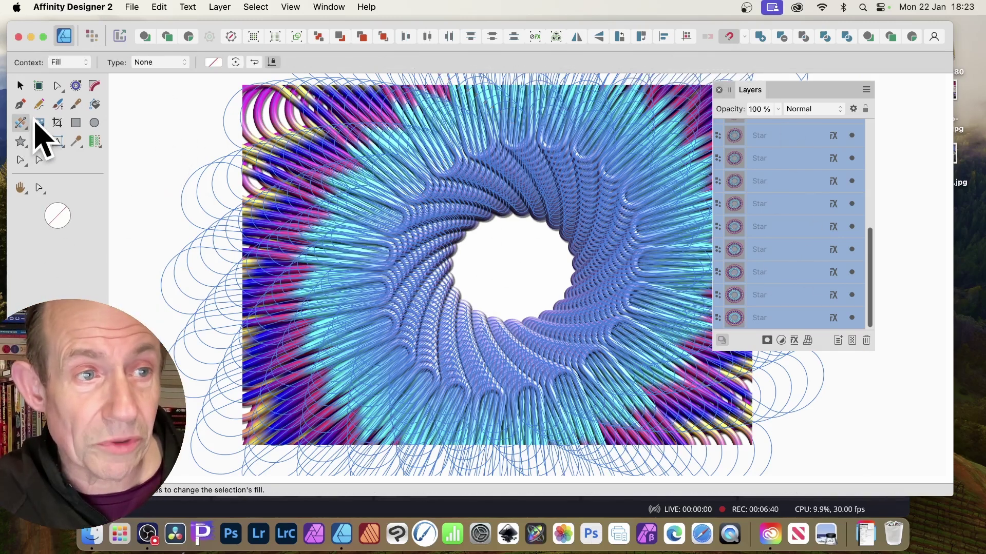
# Switch the context to Stroke and shift the elliptical stroke gradient's centre across the spiral
pyautogui.click(69, 62)
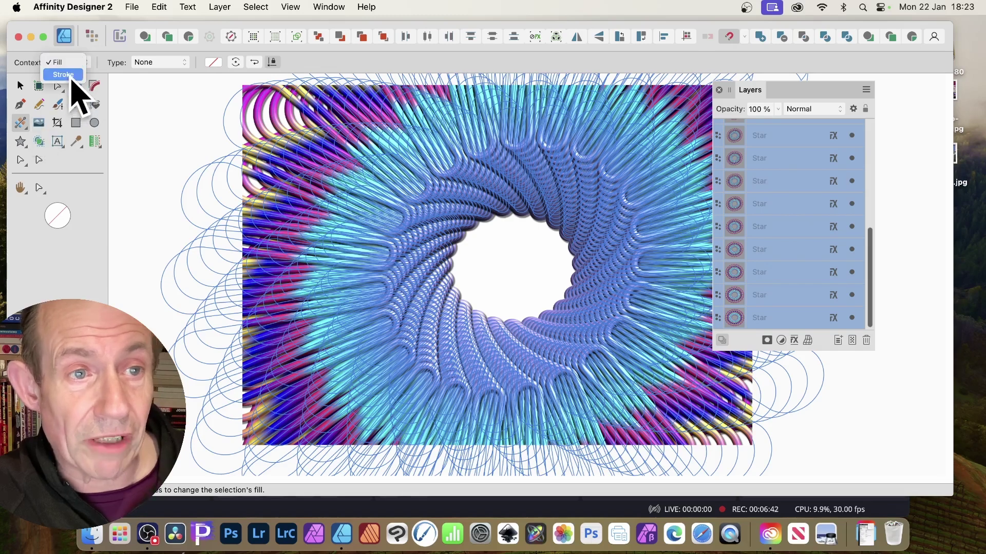
pyautogui.click(63, 74)
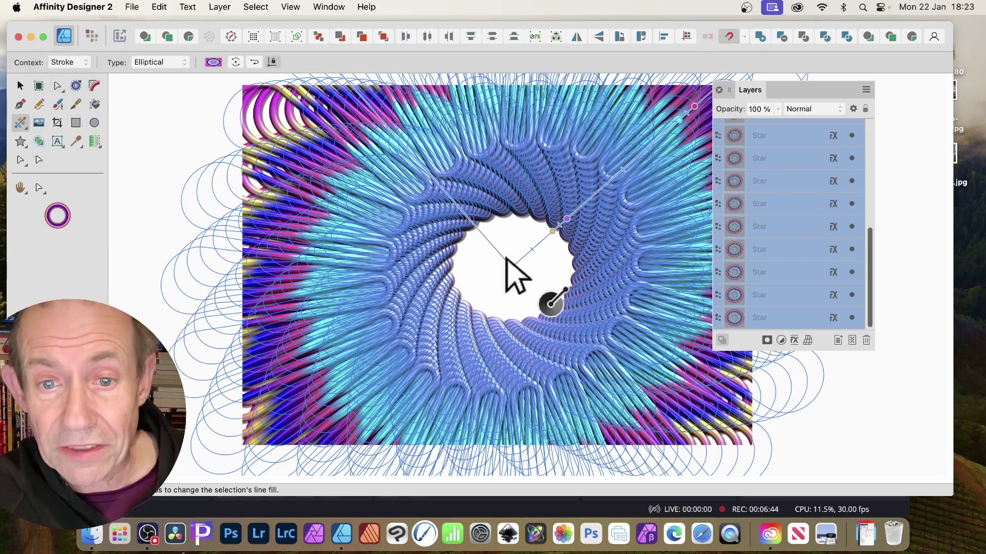
pyautogui.moveTo(510, 266)
pyautogui.mouseDown()
pyautogui.moveTo(407, 359)
pyautogui.moveTo(519, 266)
pyautogui.mouseUp()
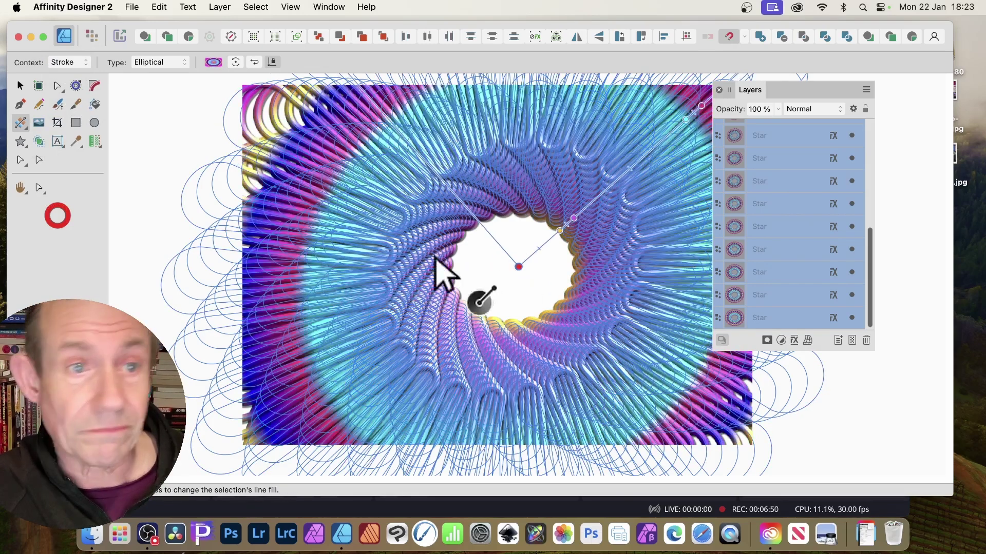
# Recolour the cyan 60% stroke gradient stop to magenta and move the 19% stop to 43%
pyautogui.click(214, 62)
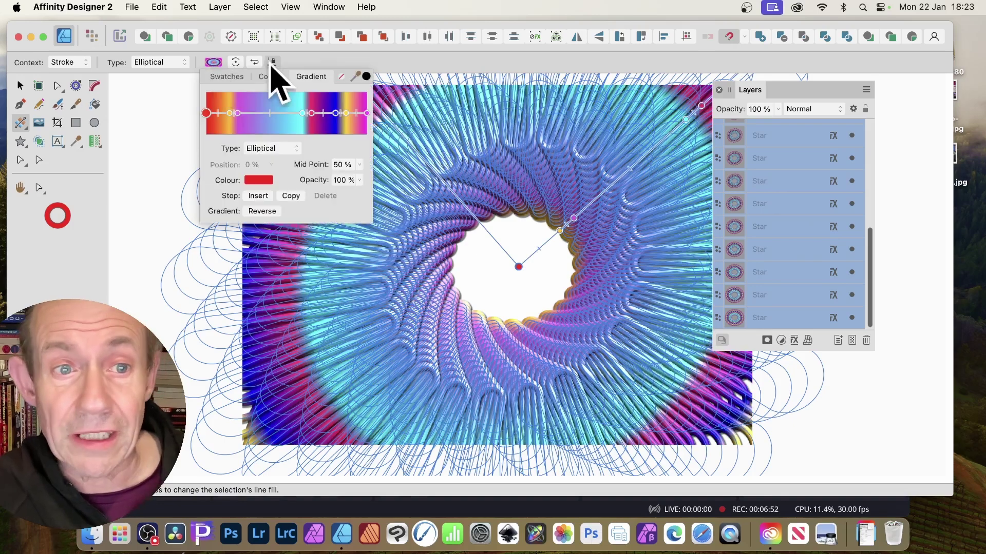
pyautogui.click(303, 113)
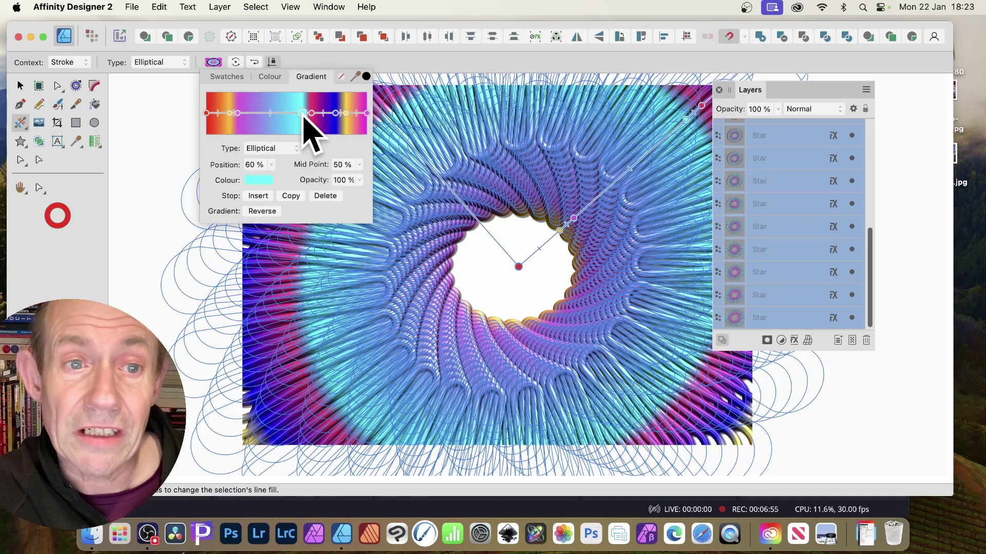
pyautogui.click(258, 181)
pyautogui.moveTo(345, 264); pyautogui.dragTo(288, 225)
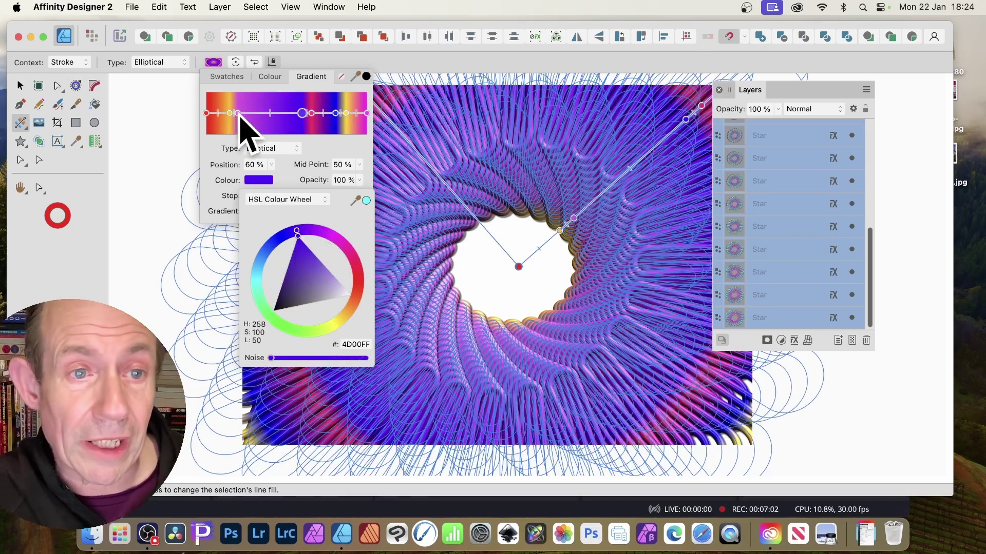
pyautogui.moveTo(238, 113); pyautogui.dragTo(298, 114)
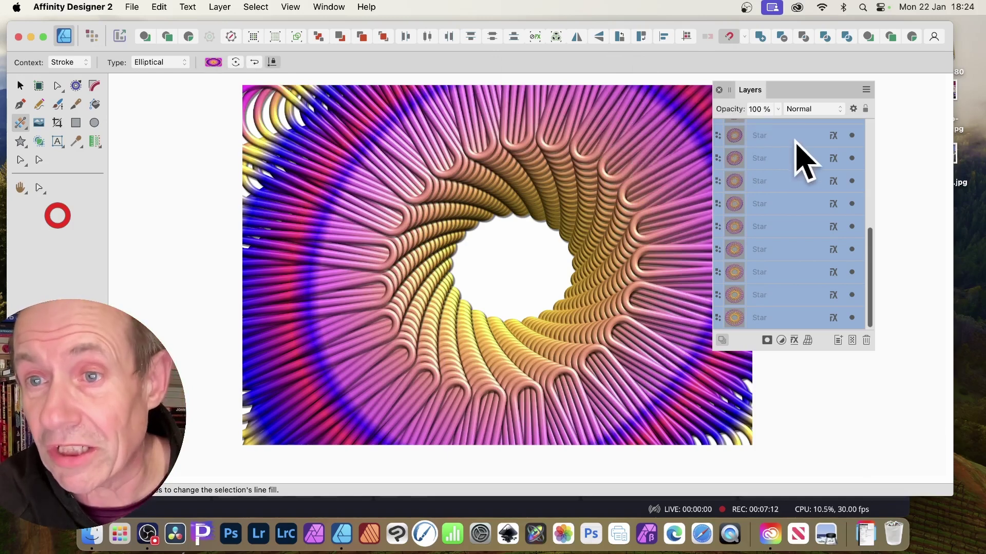
# Group the selected star layers and move the grouped tunnel slightly up and left with the Move Tool
pyautogui.rightClick(774, 159)
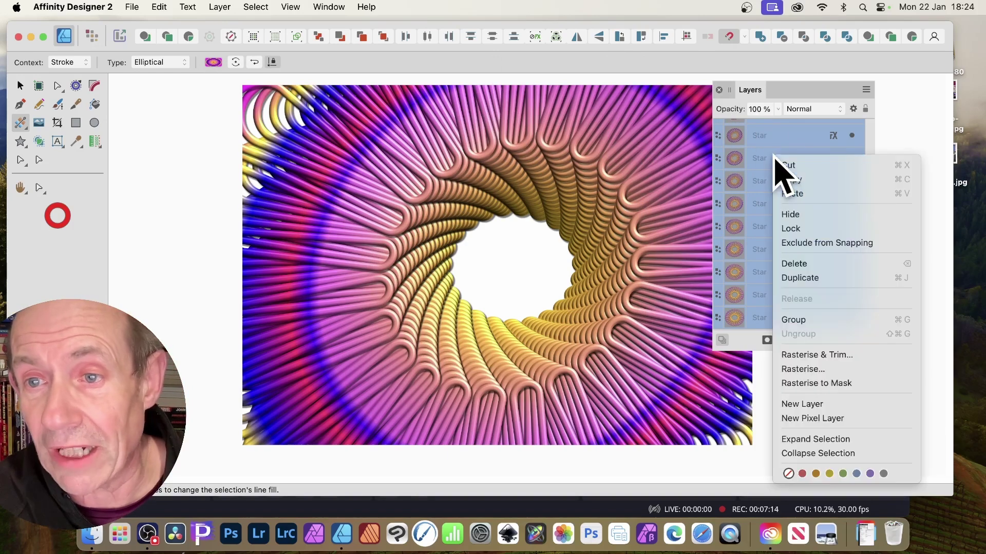
pyautogui.click(824, 321)
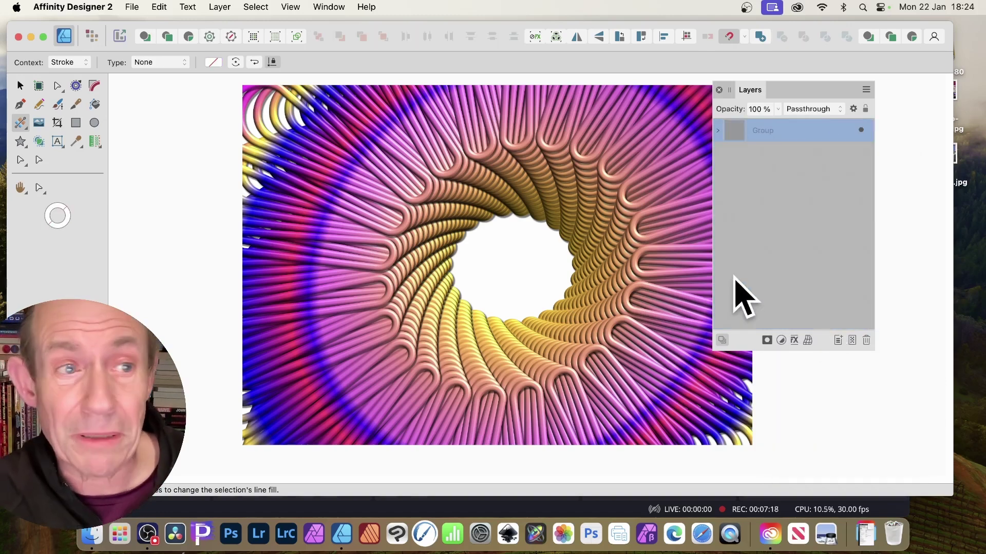
pyautogui.click(20, 85)
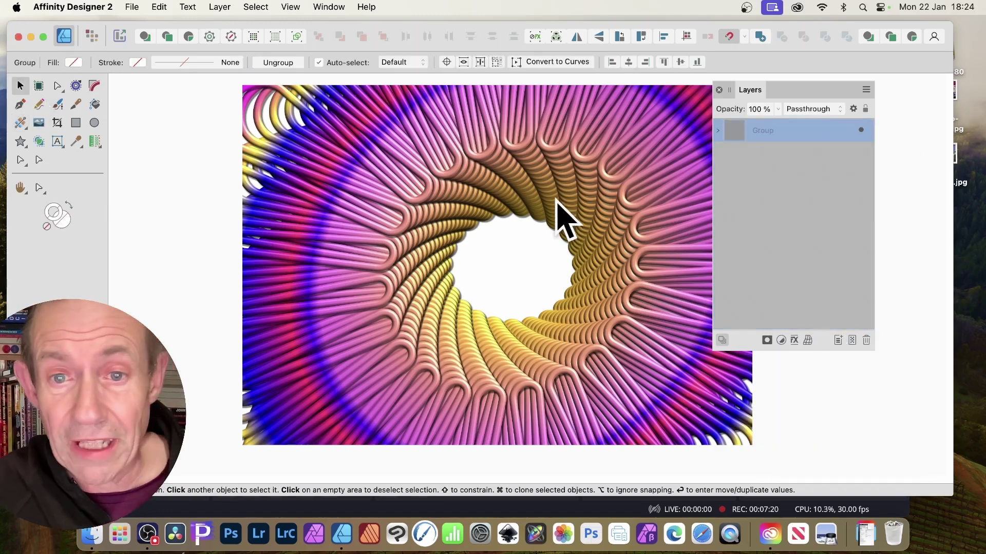
pyautogui.moveTo(557, 200); pyautogui.dragTo(529, 184)
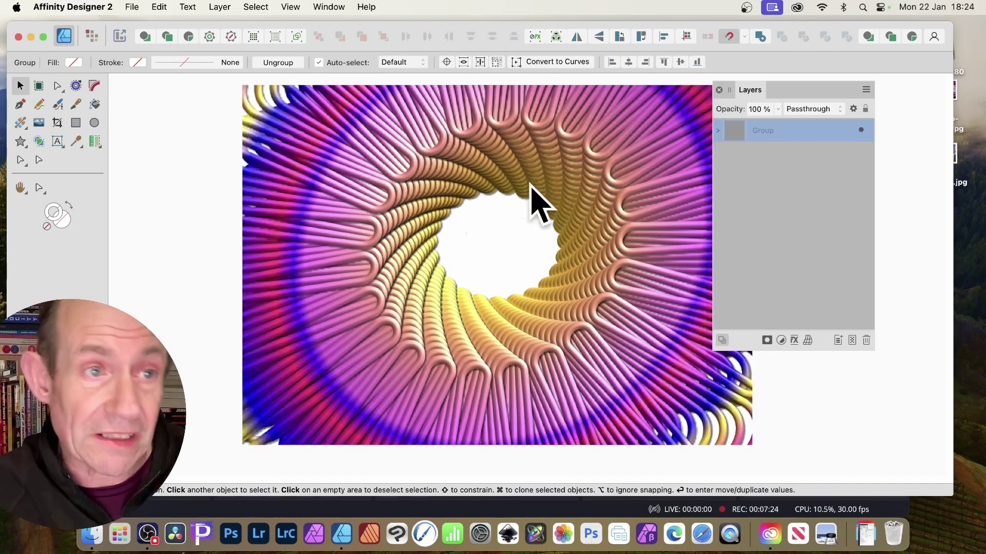
pyautogui.click(130, 8)
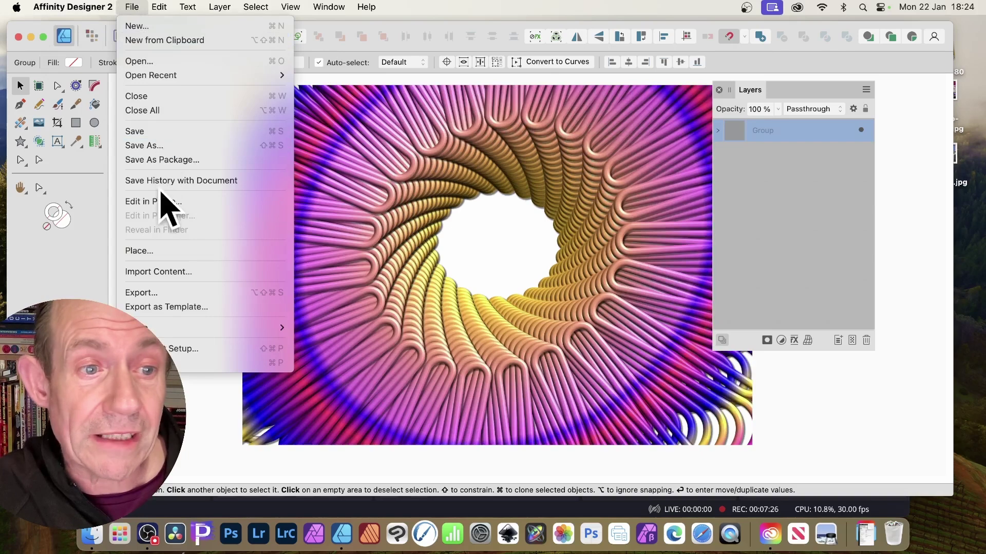
pyautogui.click(794, 261)
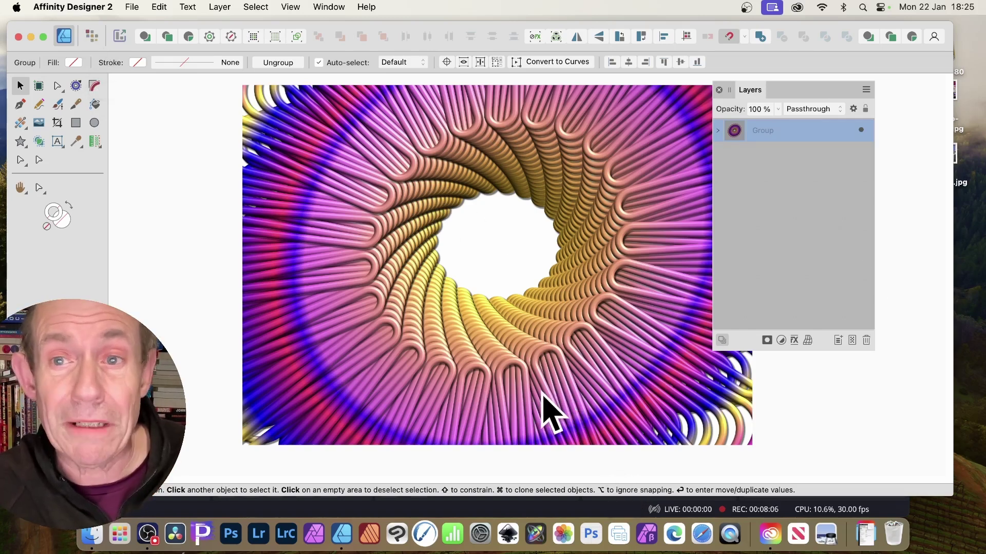
# Expand the group, select all 19 star layers and apply Convert to Curves
pyautogui.click(217, 7)
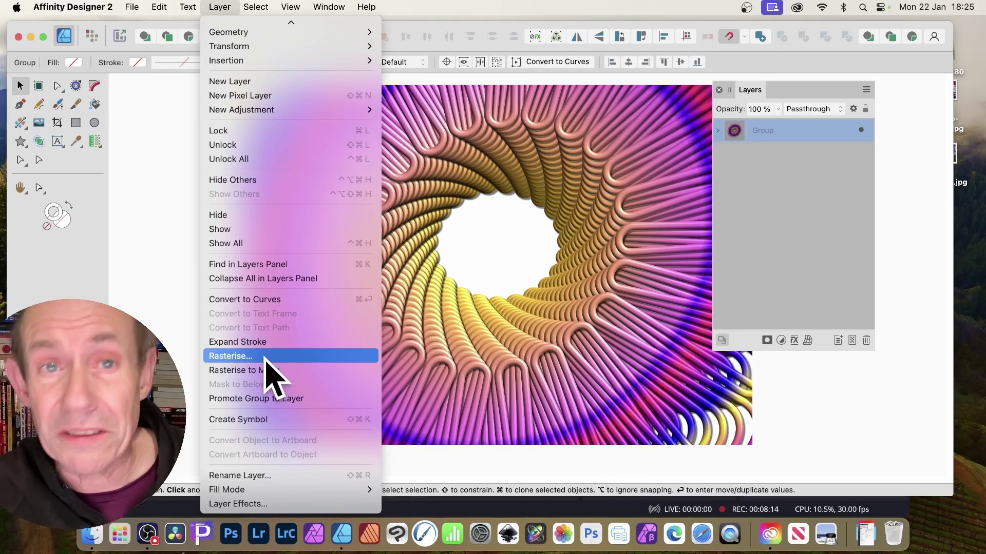
pyautogui.click(591, 218)
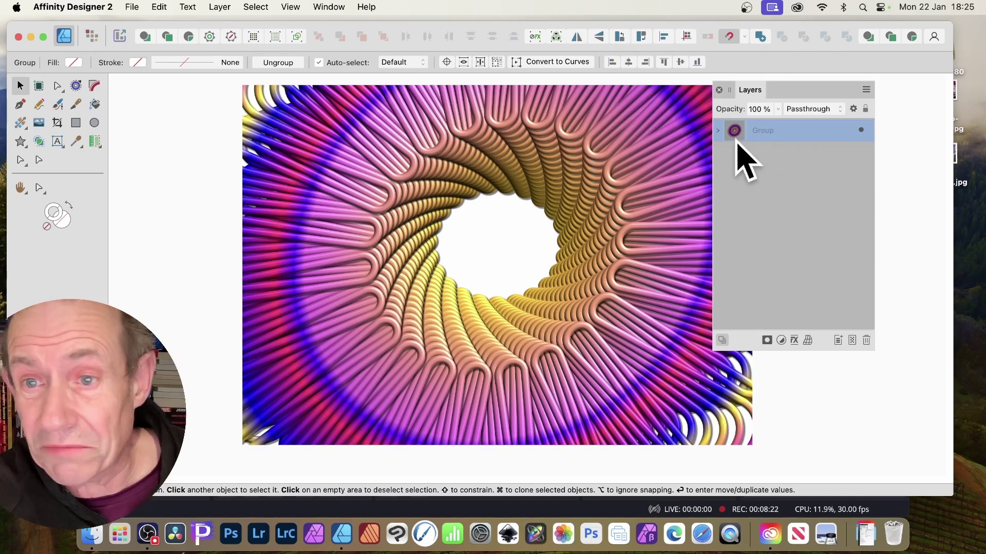
pyautogui.click(718, 131)
pyautogui.click(768, 159)
pyautogui.scroll(-6, 801, 280)
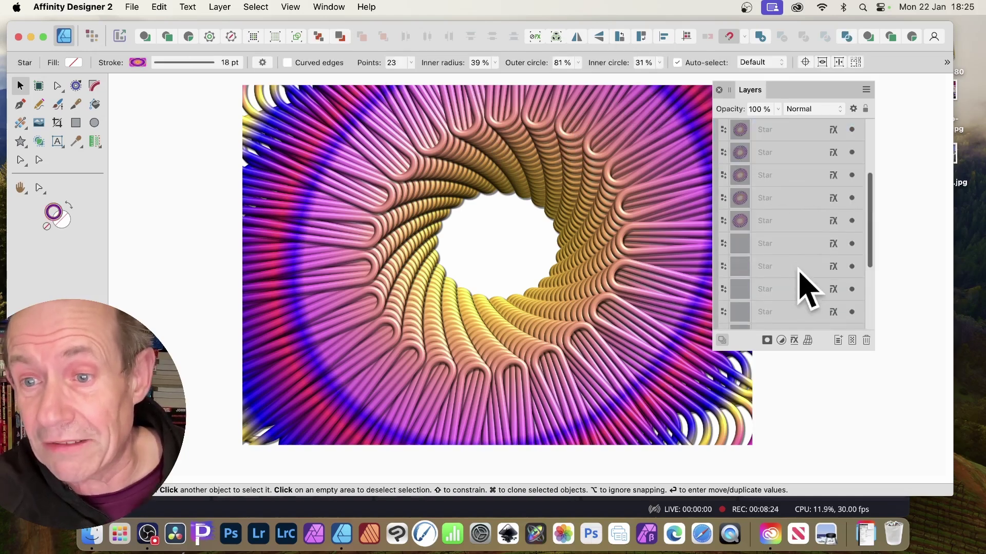
pyautogui.keyDown('shift'); pyautogui.click(782, 319); pyautogui.keyUp('shift')
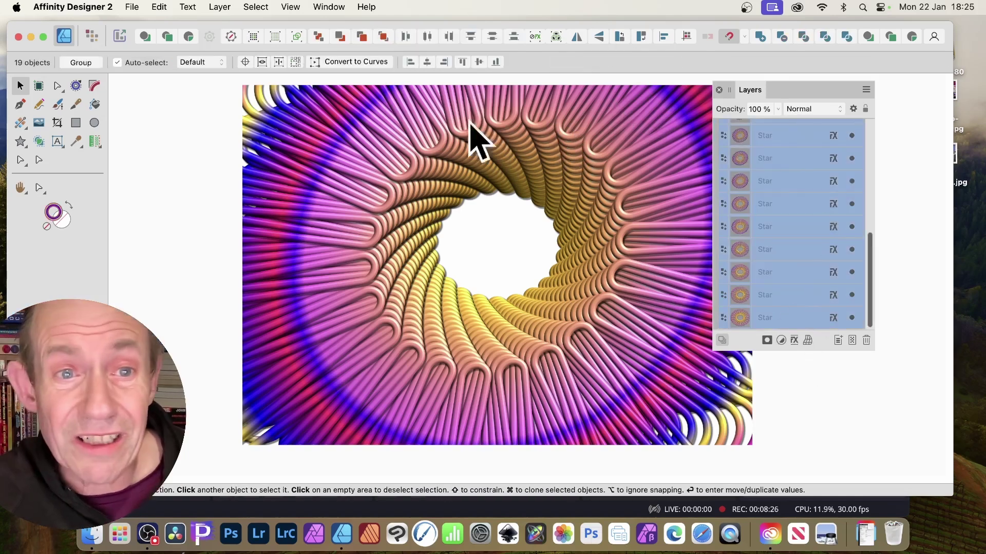
pyautogui.click(367, 82)
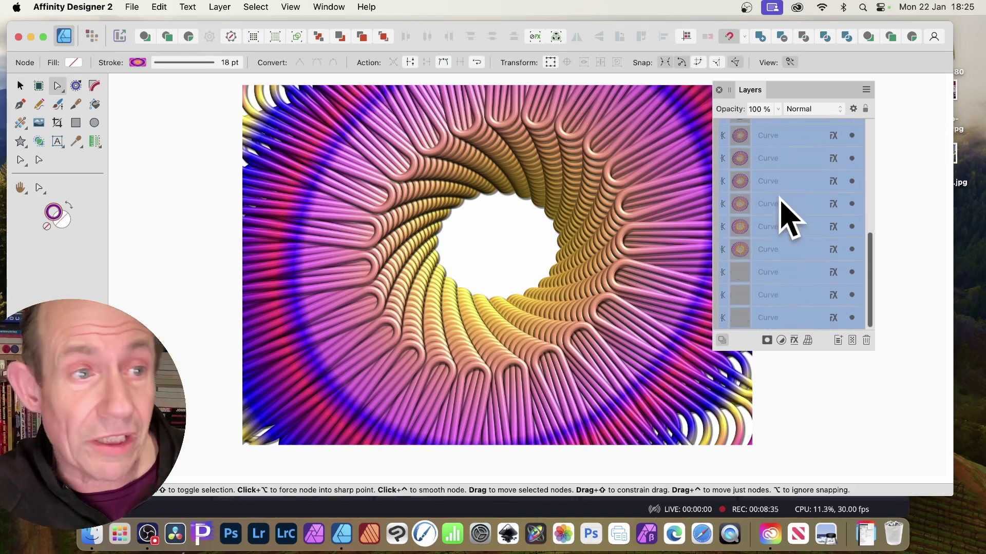
# Switch to the Node Tool and select a single curve layer to display its nodes
pyautogui.click(58, 86)
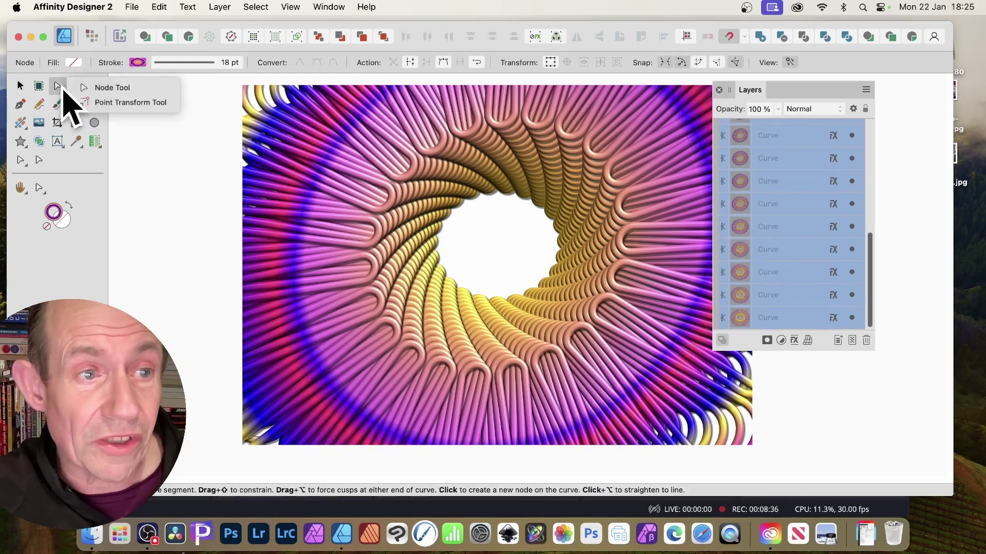
pyautogui.click(118, 91)
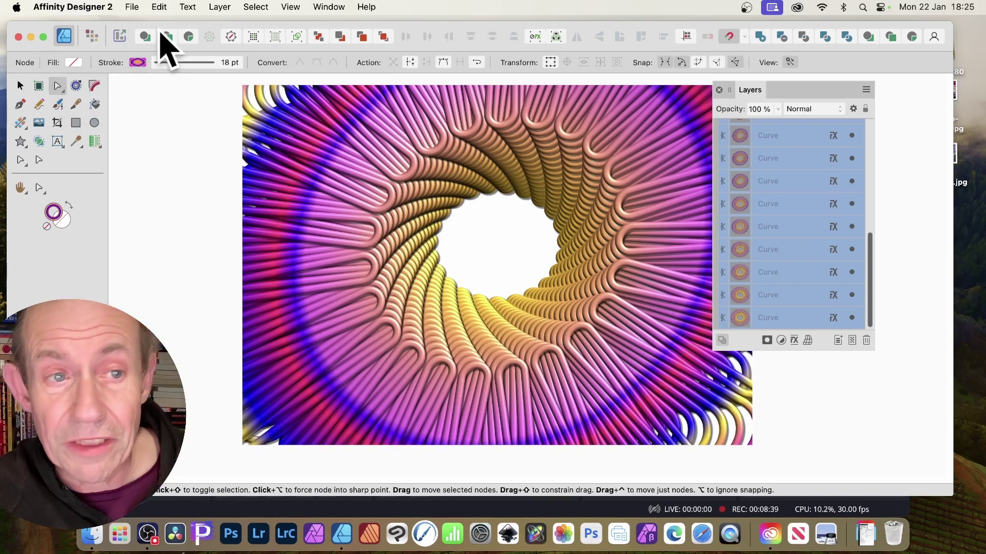
pyautogui.click(475, 193)
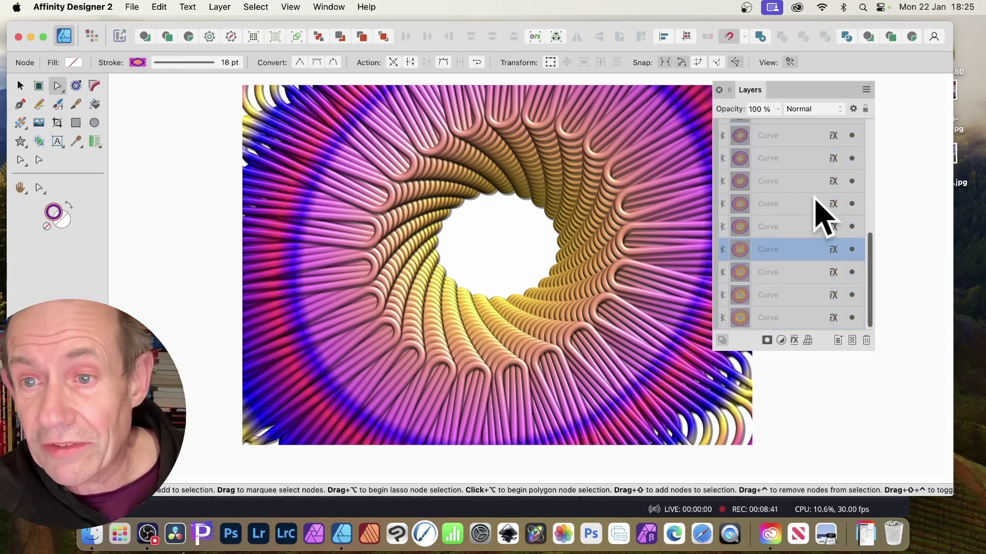
pyautogui.click(790, 181)
pyautogui.scroll(-3, 452, 221)
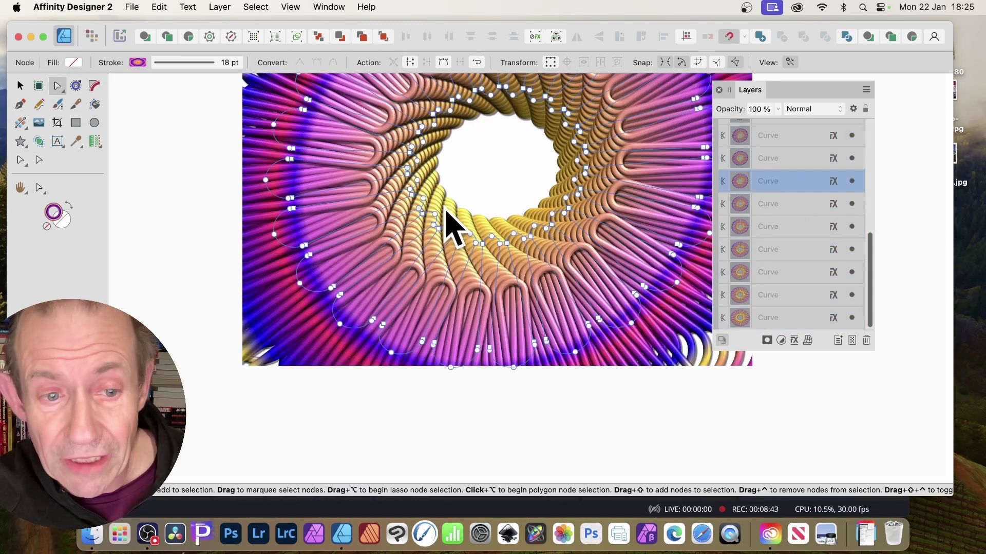